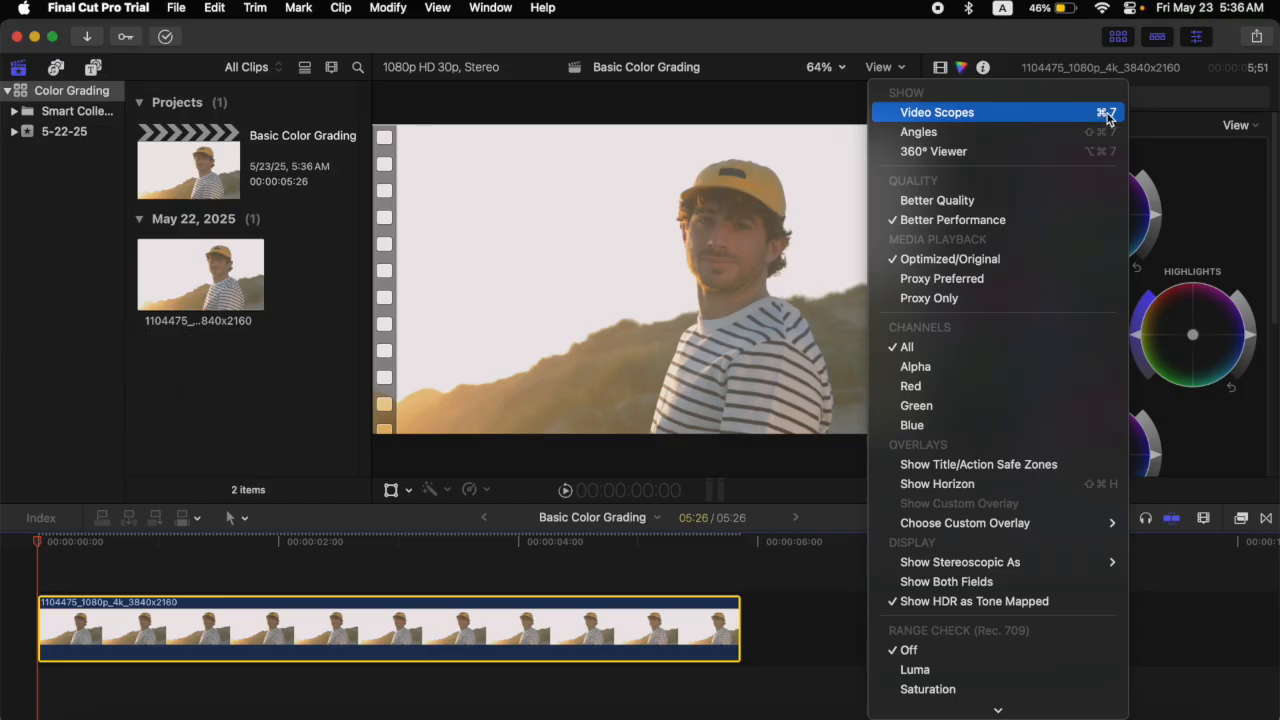
- Show the video scopes beside the viewer and switch them to the single-scope layout
click(1088, 118)
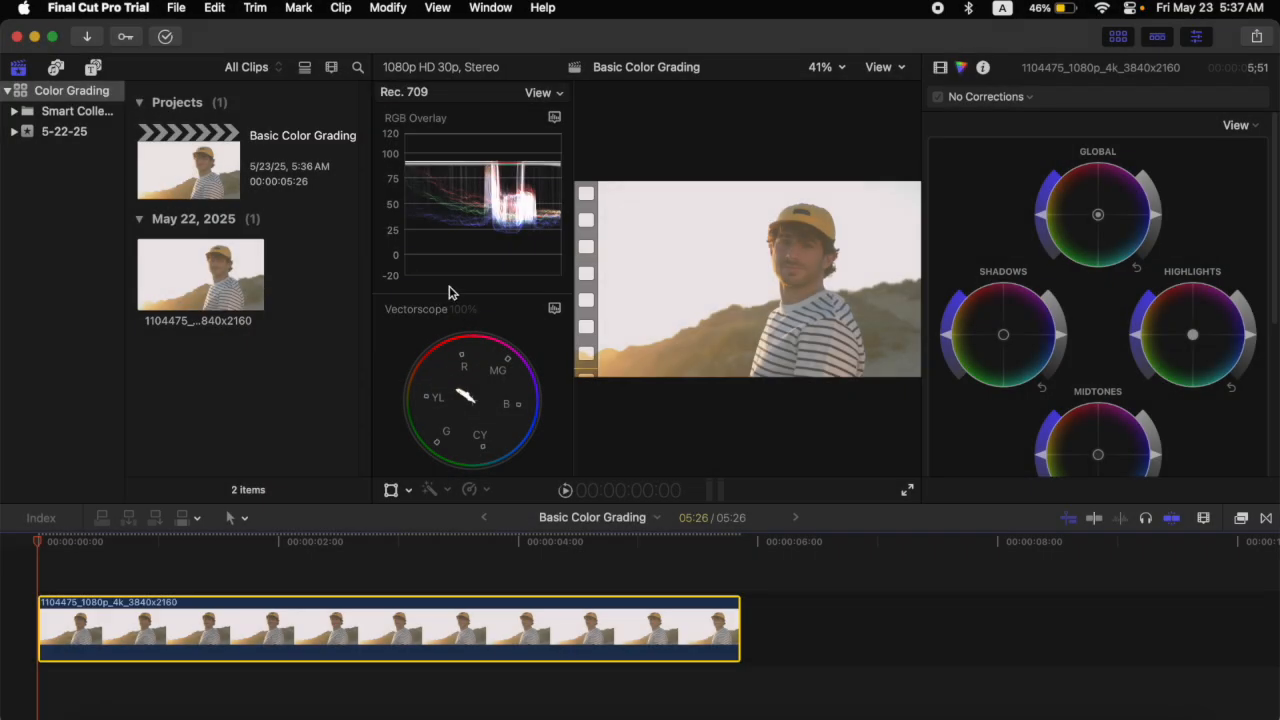
click(556, 93)
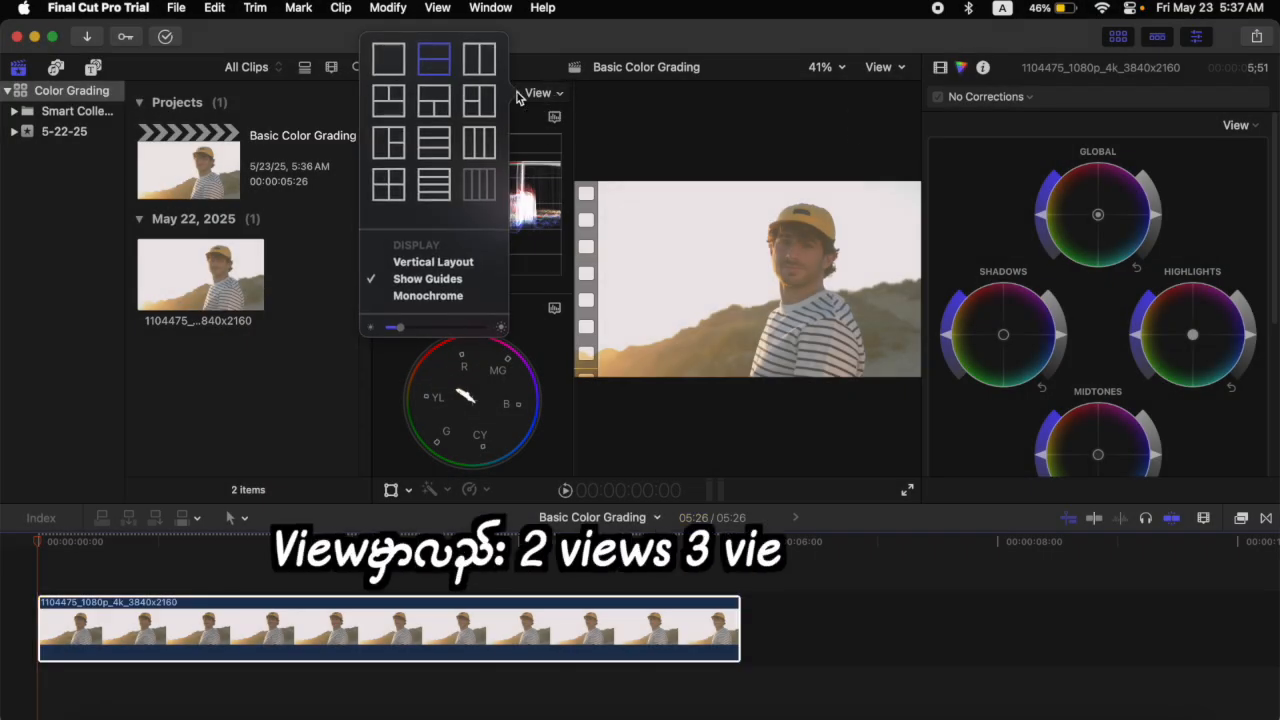
click(399, 70)
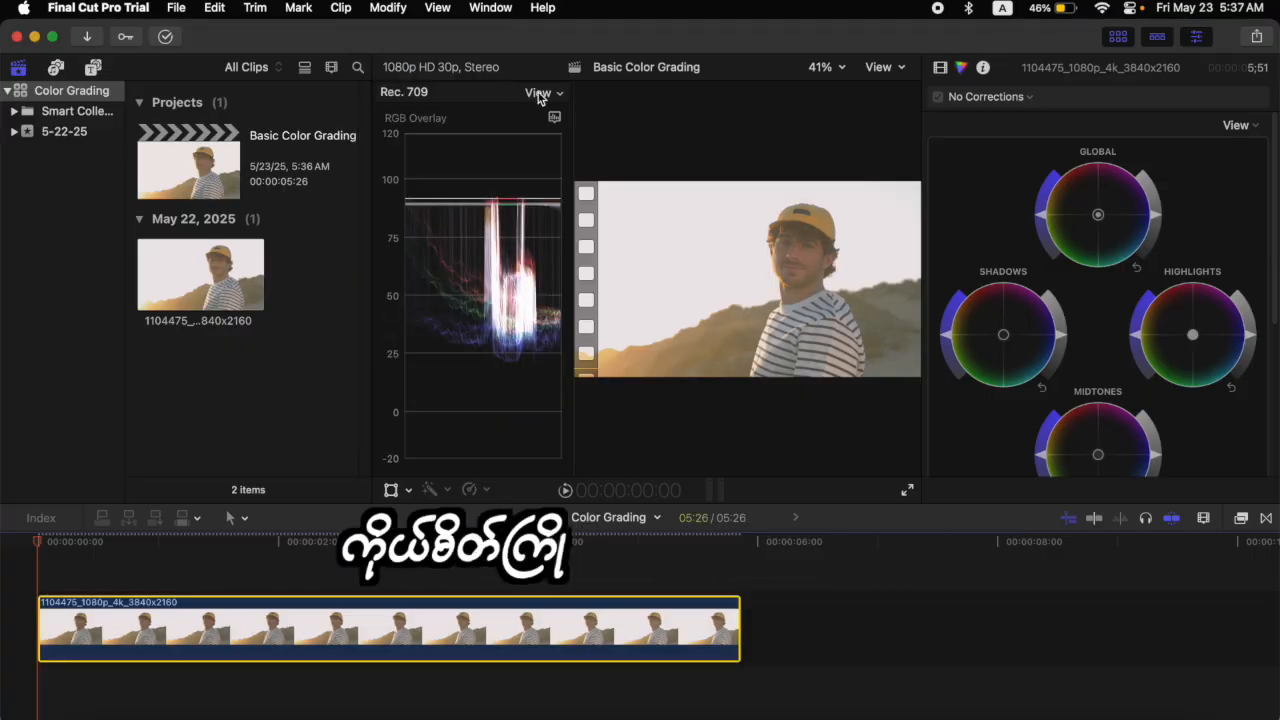
- Try the stacked and side-by-side two-scope layouts and return to the single-scope layout
click(536, 93)
click(446, 70)
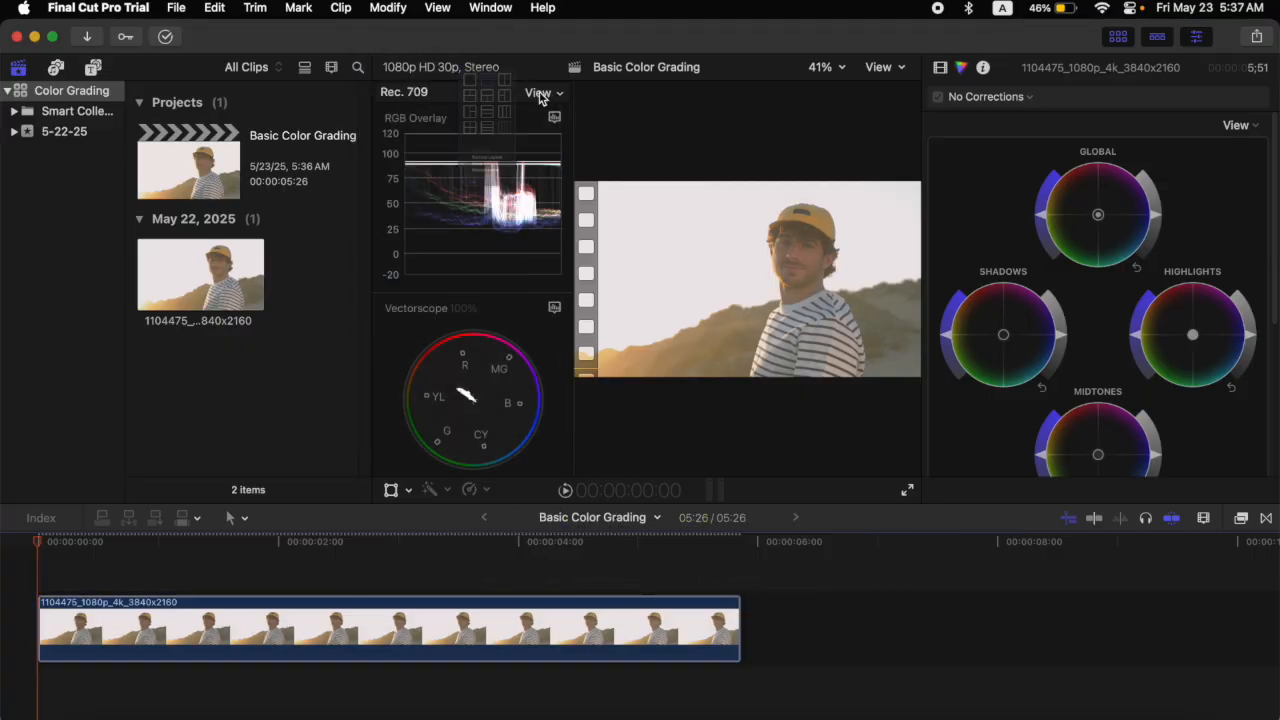
click(536, 93)
click(479, 60)
click(538, 93)
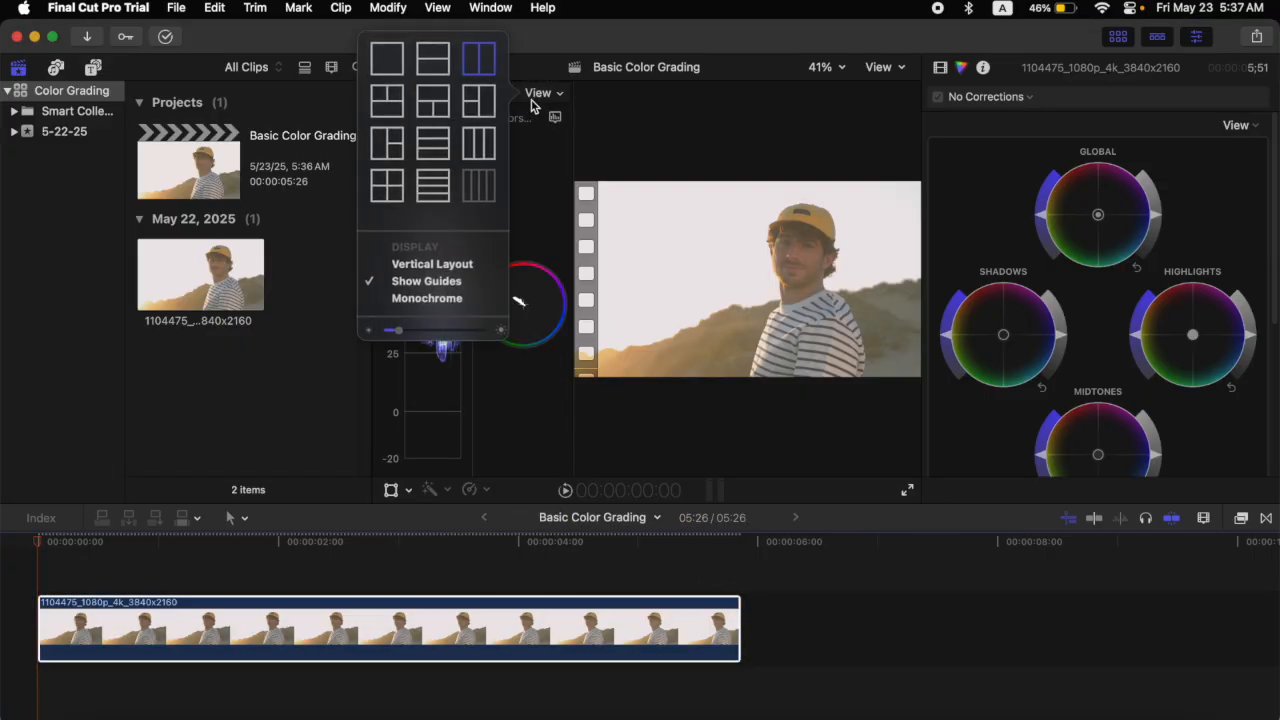
click(399, 68)
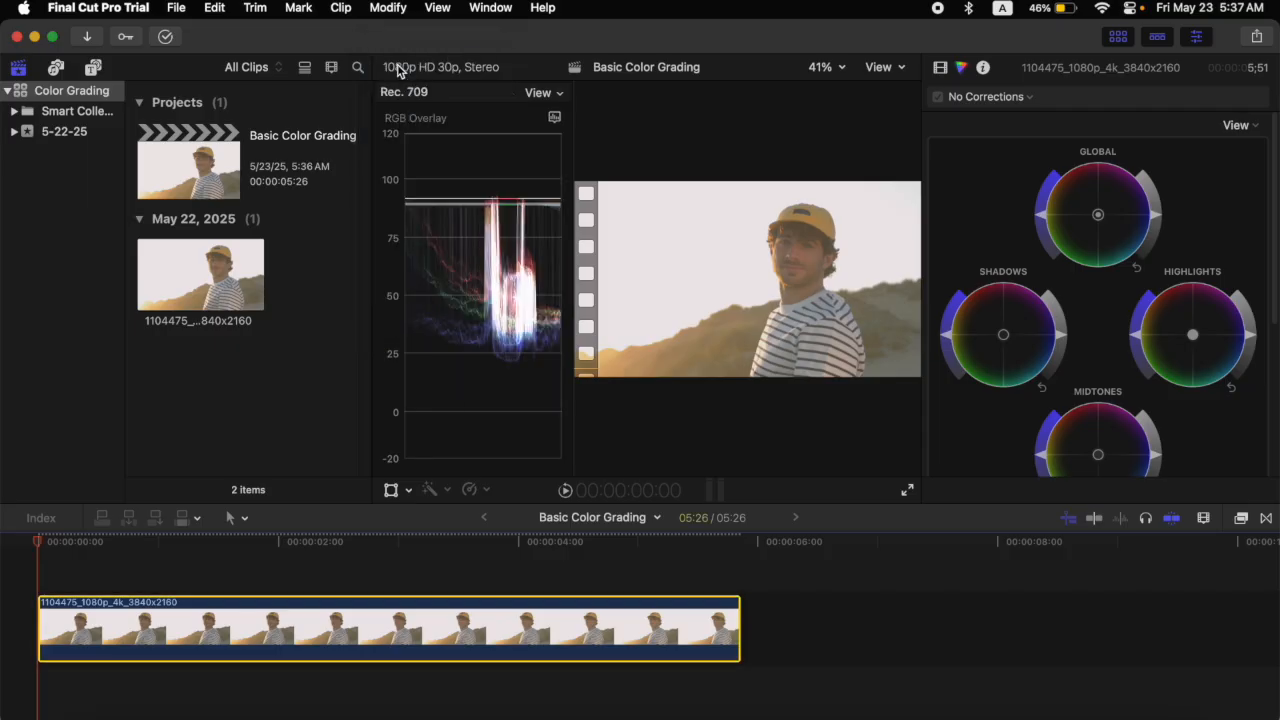
- Set the scope type to Waveform and keep its channels on RGB Overlay
click(537, 93)
click(555, 117)
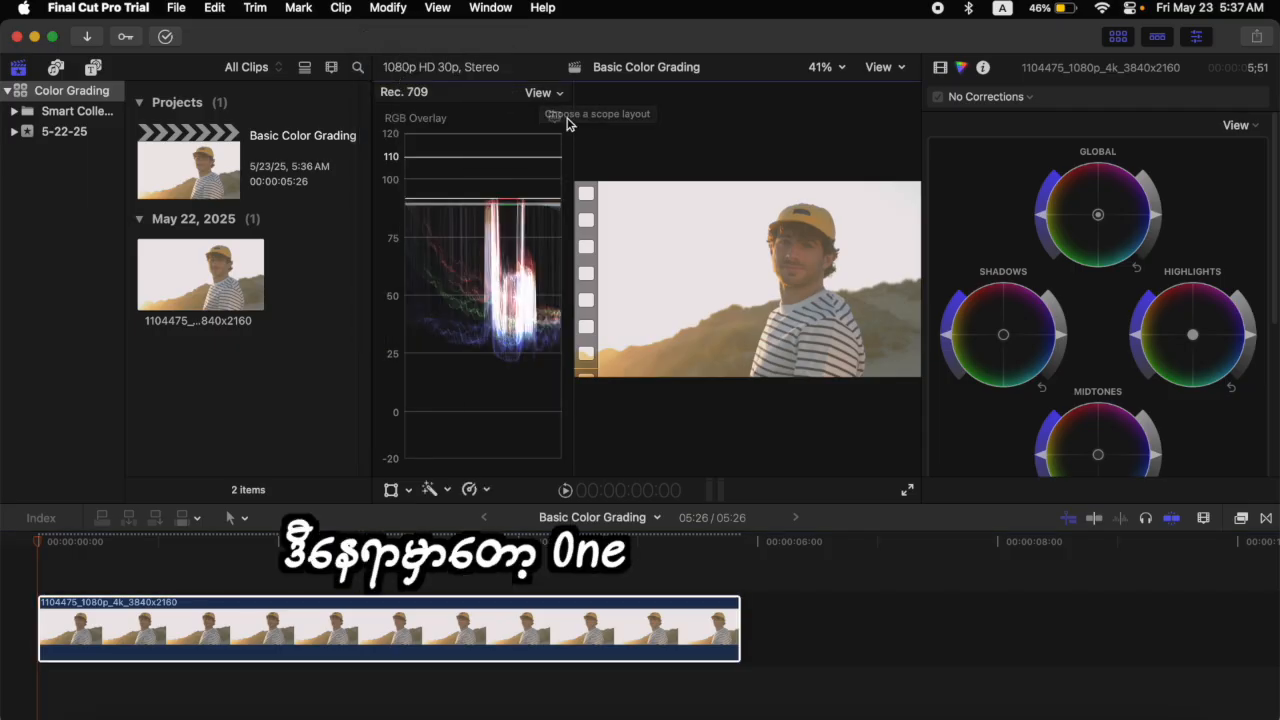
click(555, 117)
click(590, 186)
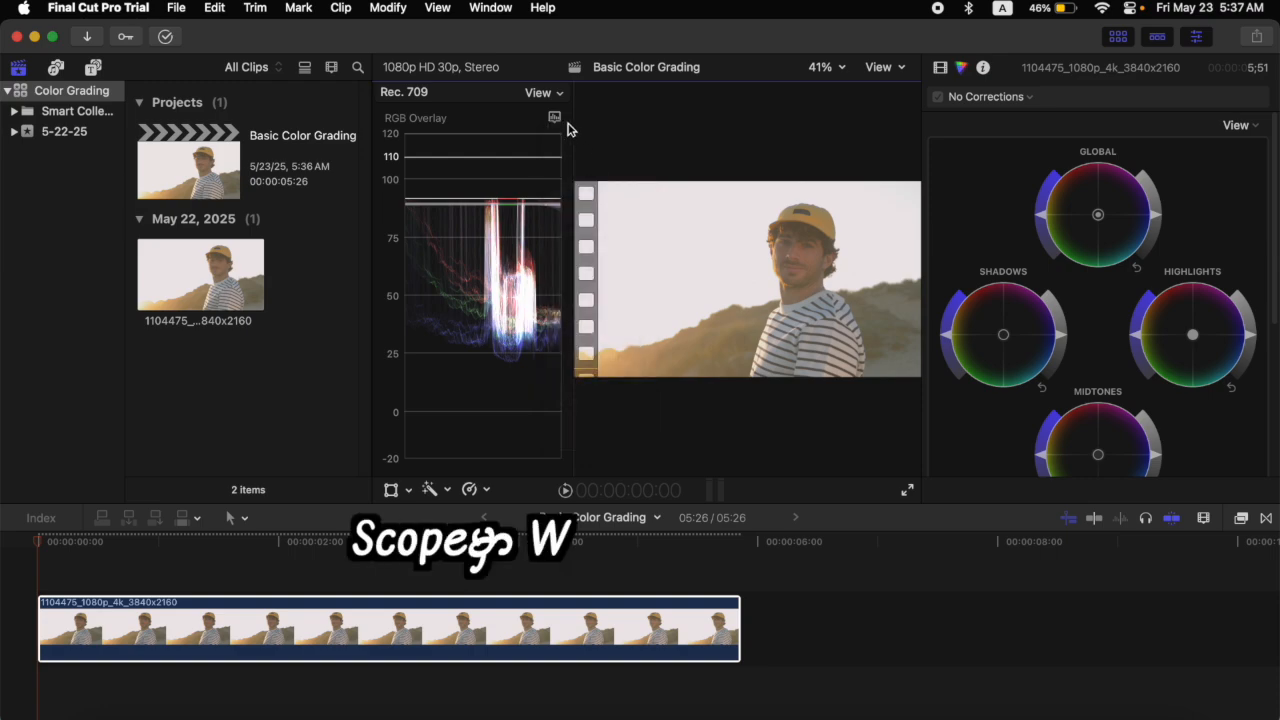
click(555, 117)
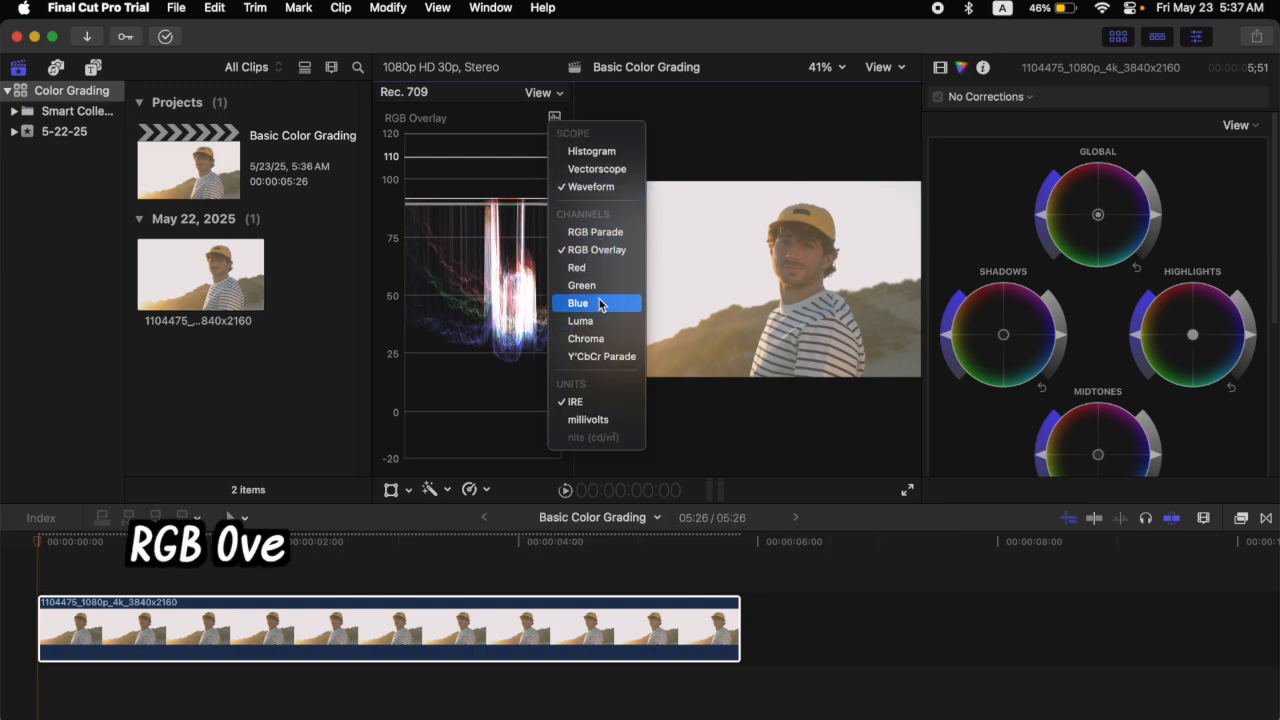
click(525, 232)
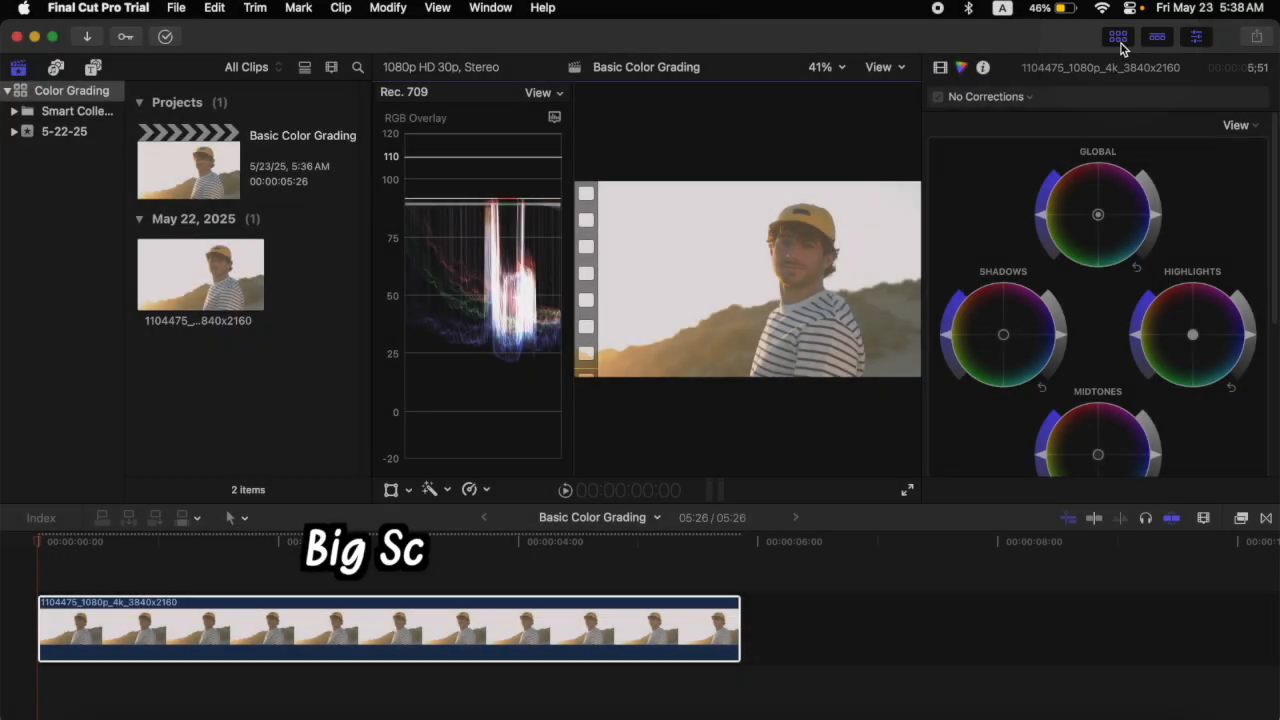
- Hide the browser to give the scope and viewer more room, and look over the four color wheels
click(1119, 40)
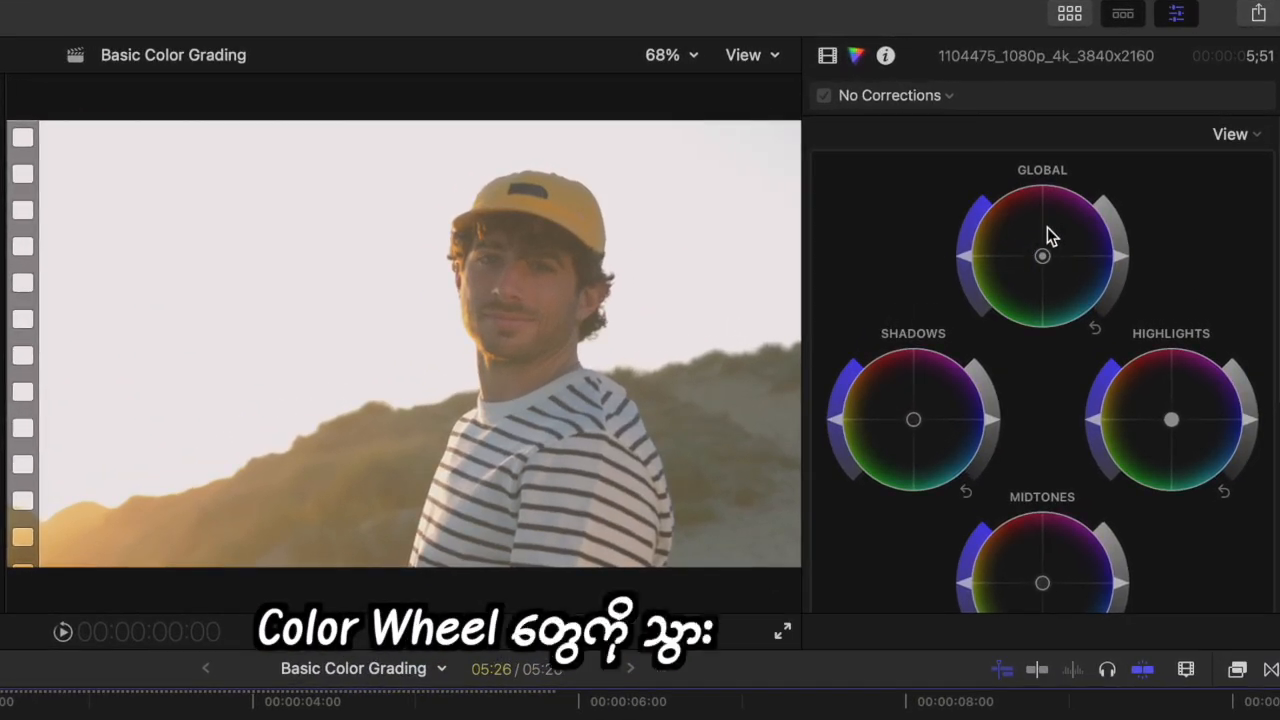
scroll(1044, 265, down, 5)
scroll(1046, 280, up, 5)
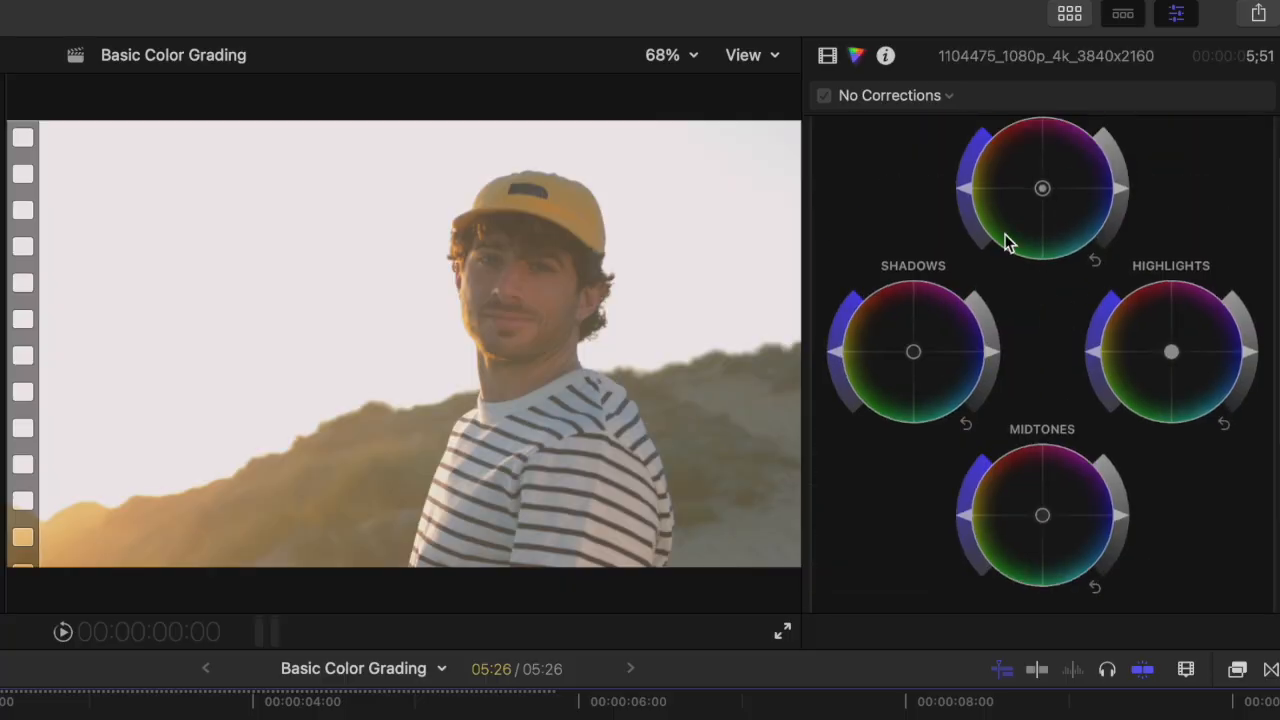
scroll(1047, 227, down, 2)
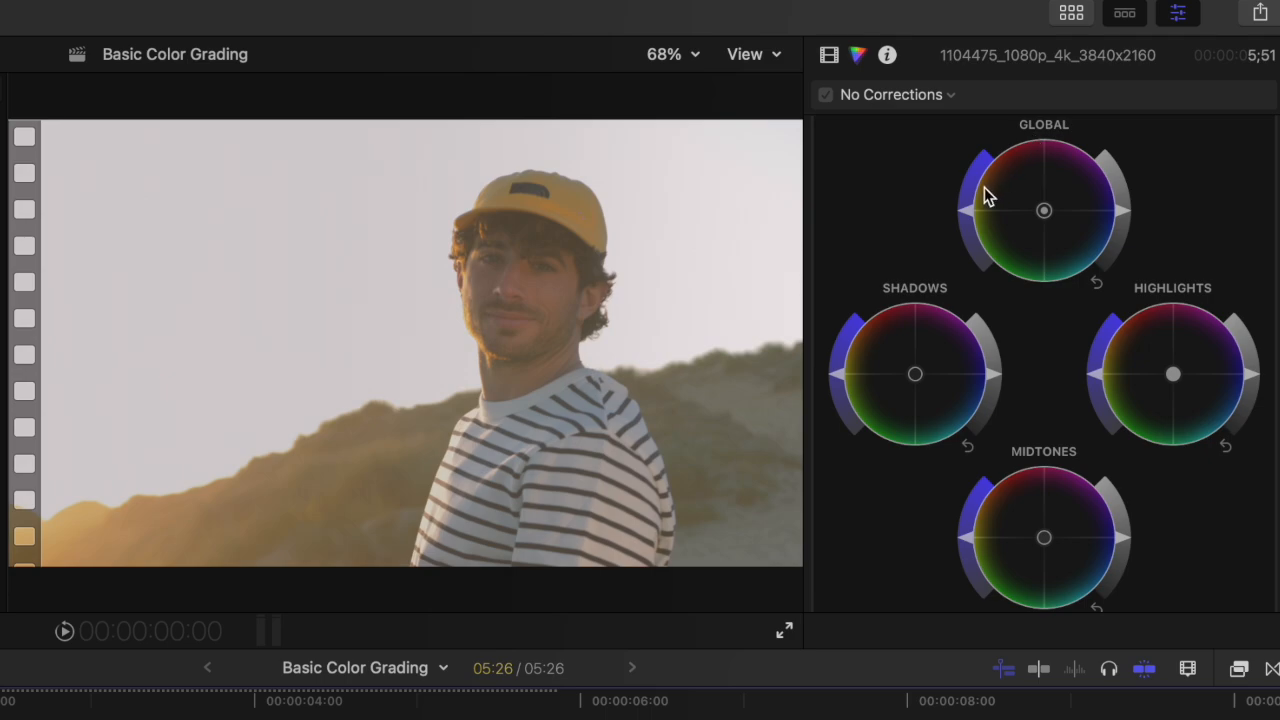
- Try raising and lowering the Global wheel's saturation, and bring it back to neutral
click(1125, 212)
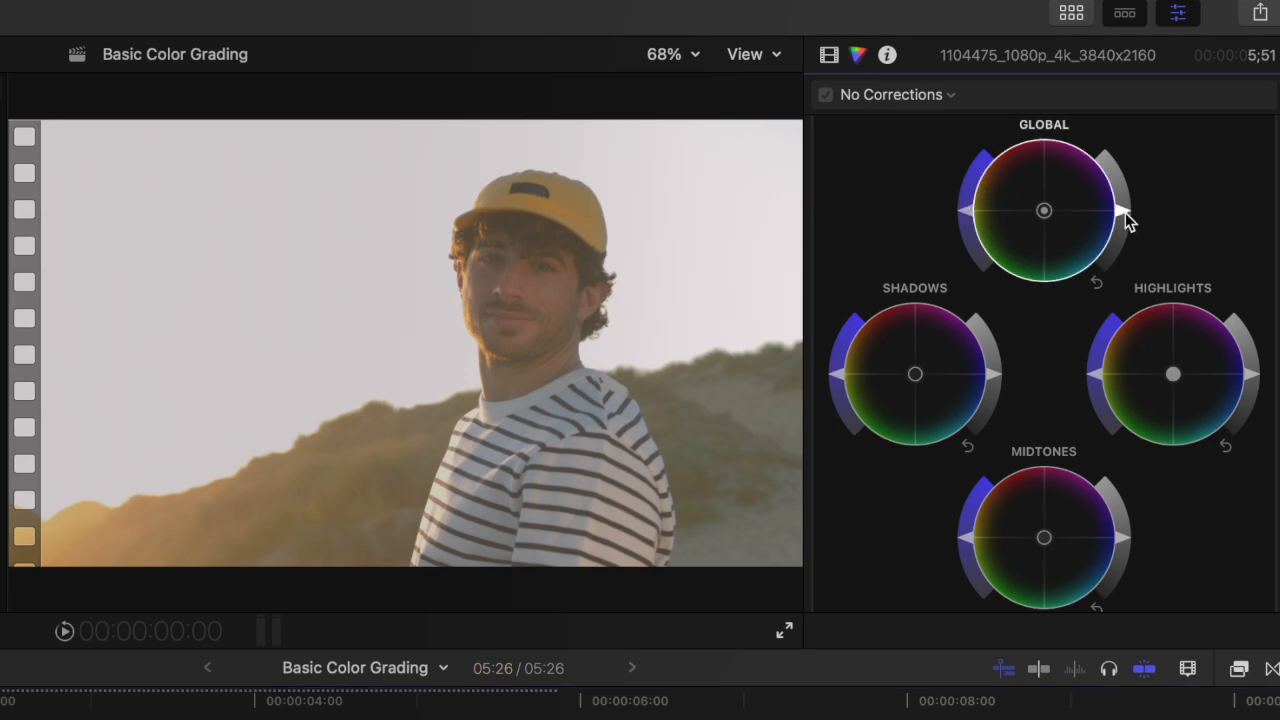
click(967, 213)
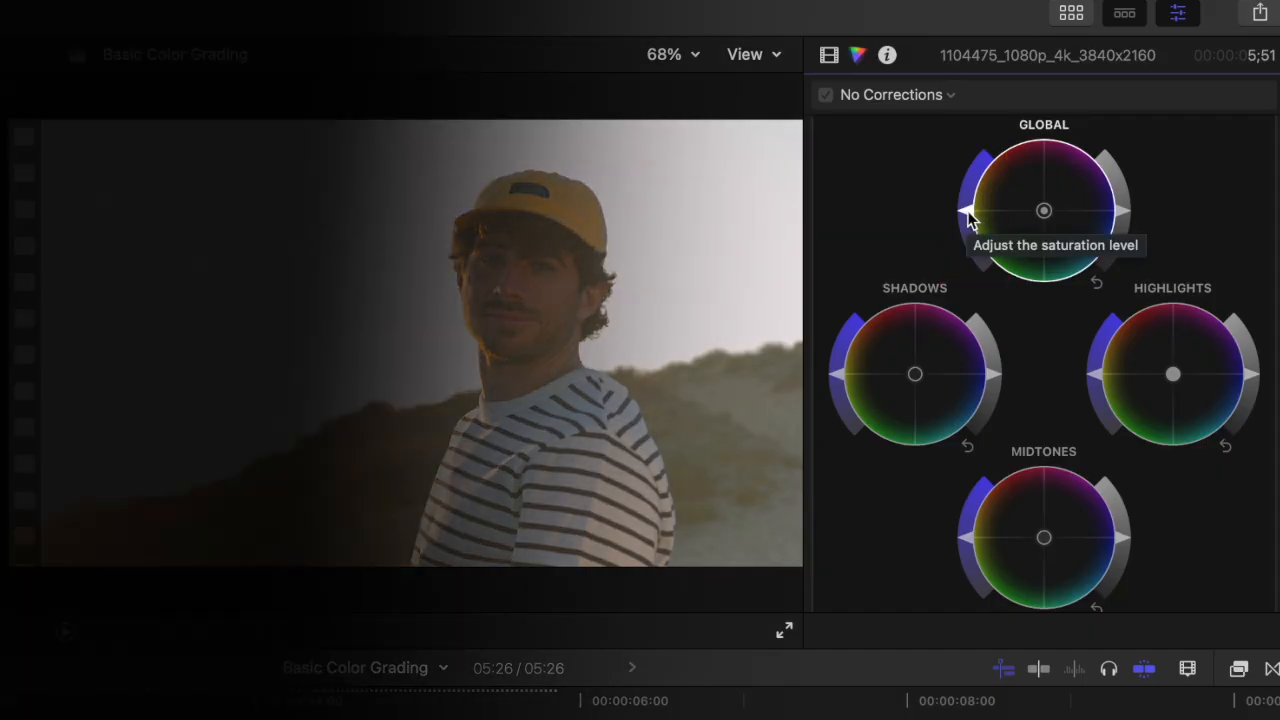
click(968, 215)
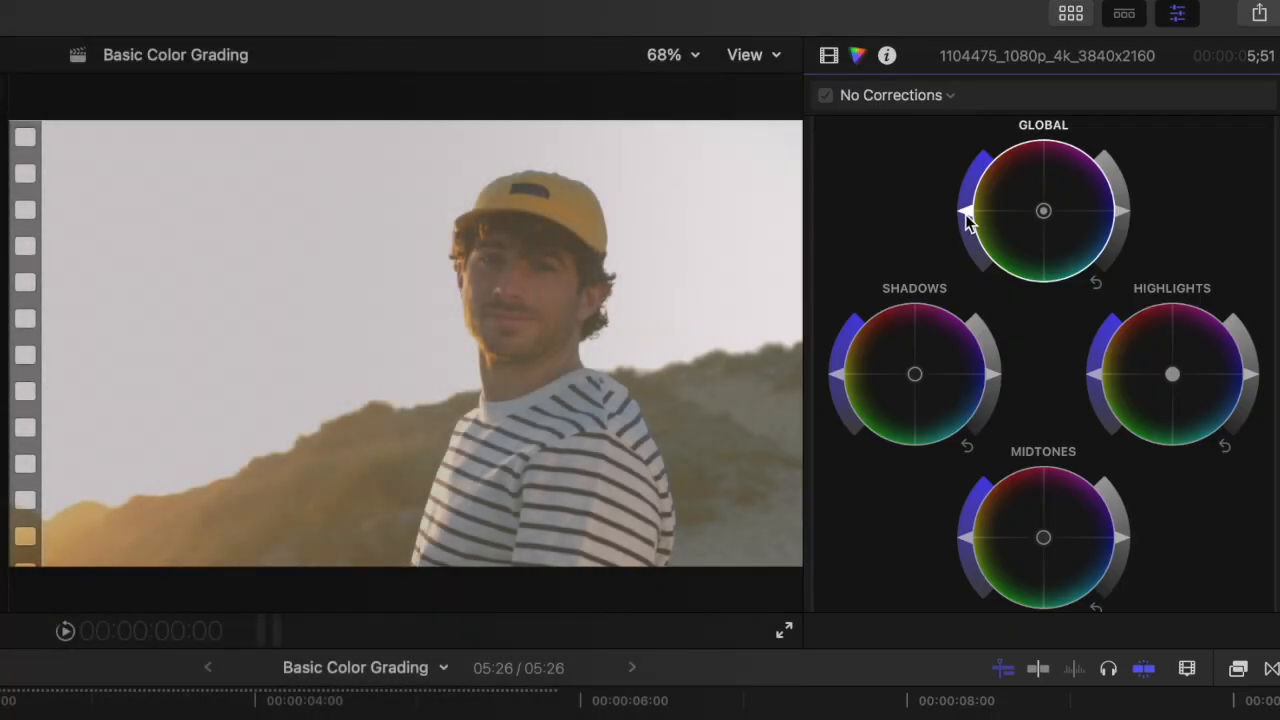
drag(967, 213, 977, 176)
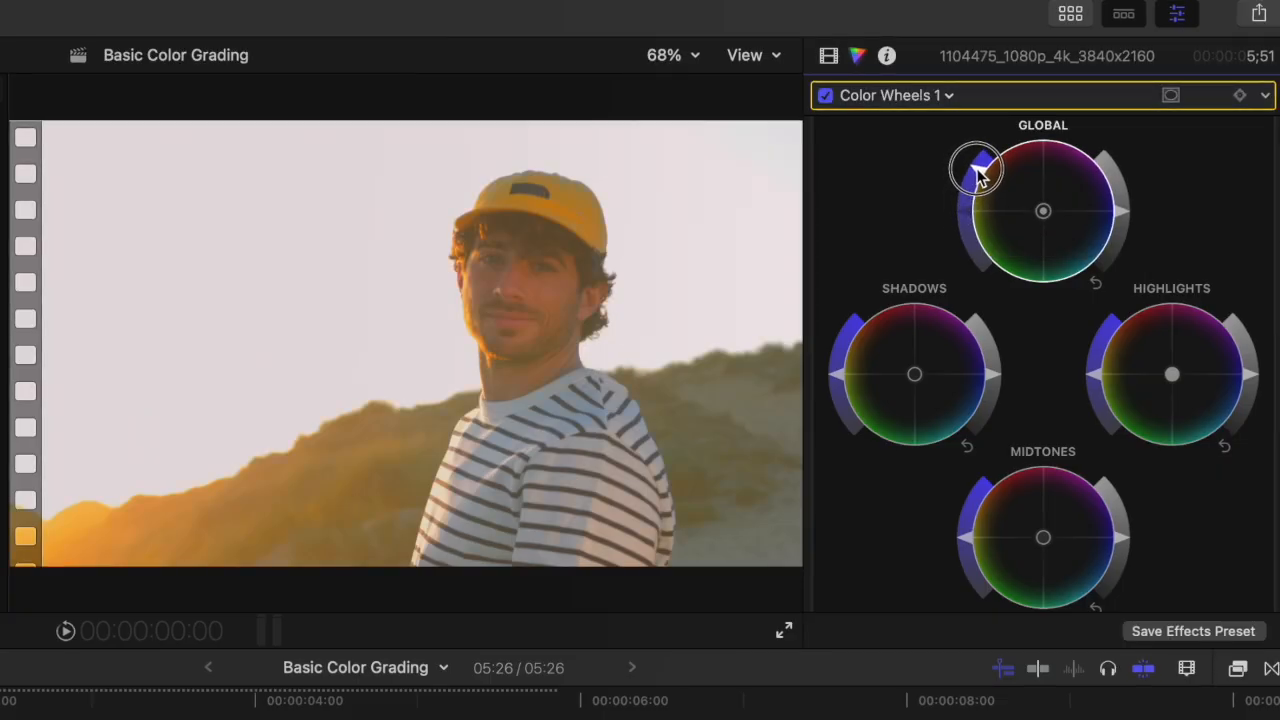
drag(977, 175, 982, 230)
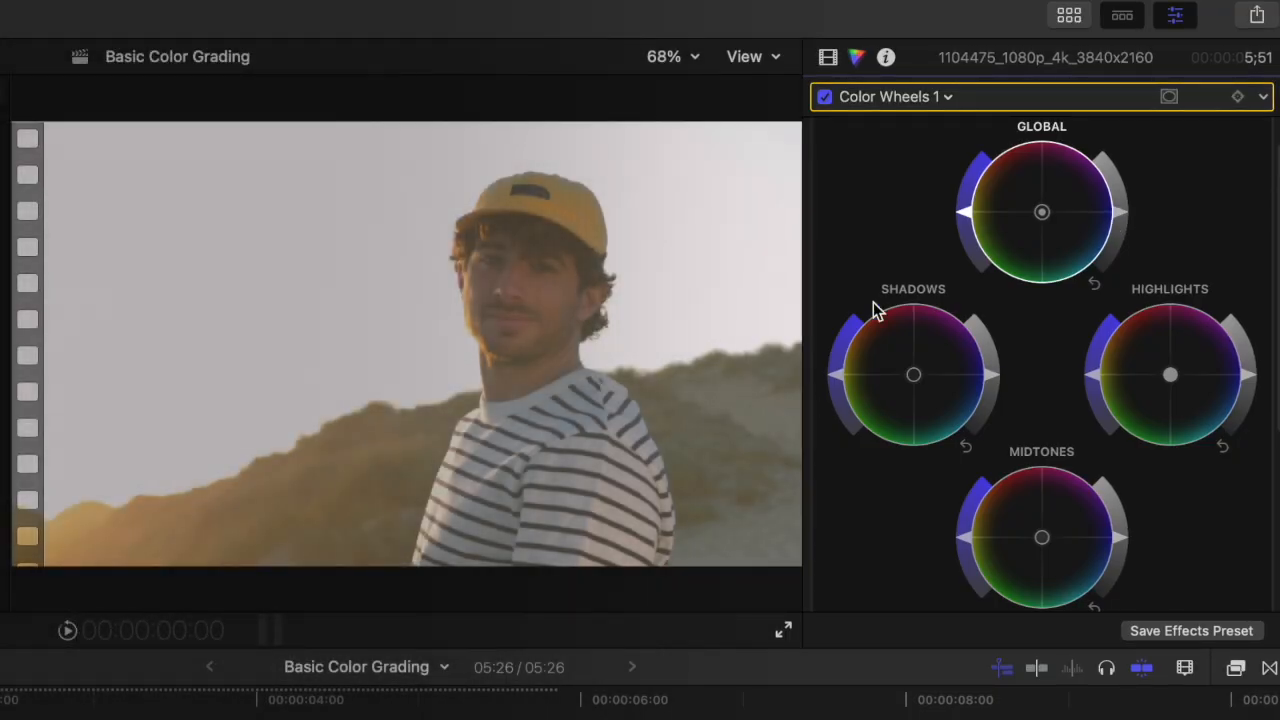
- Try lowering the Global wheel's brightness to darken the whole image, and reset the wheel
click(1120, 216)
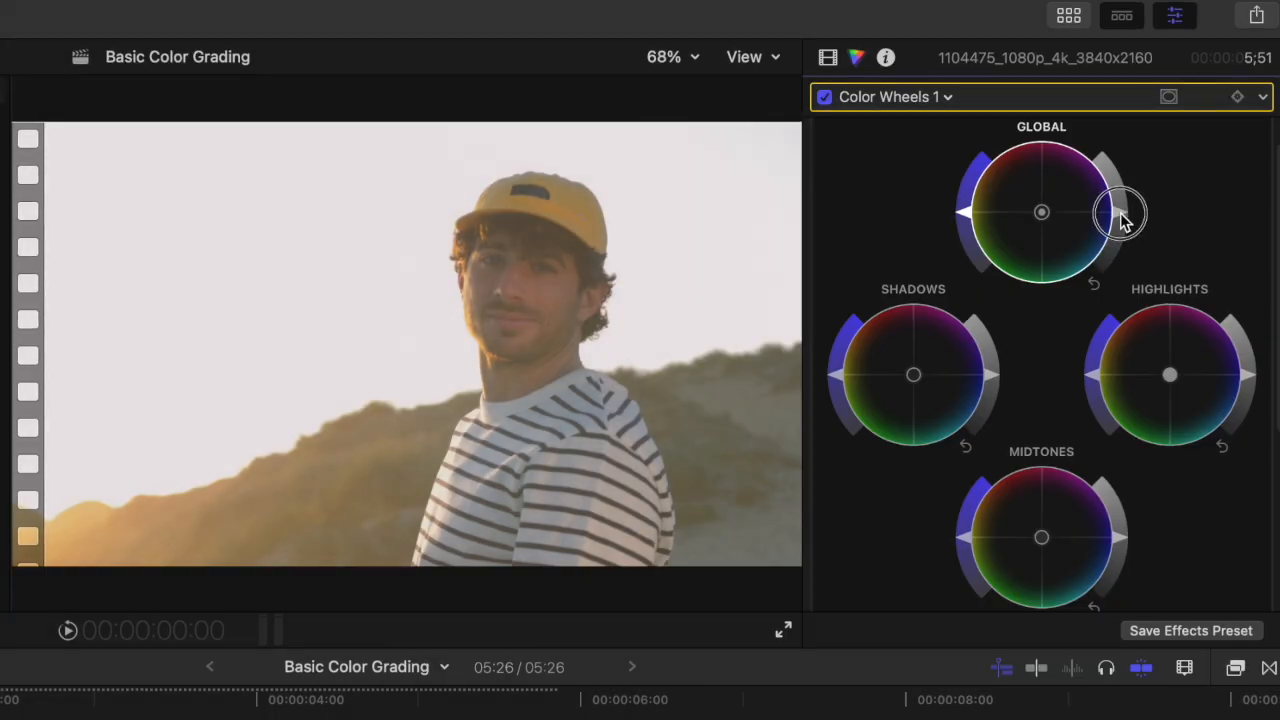
drag(1120, 218, 1122, 257)
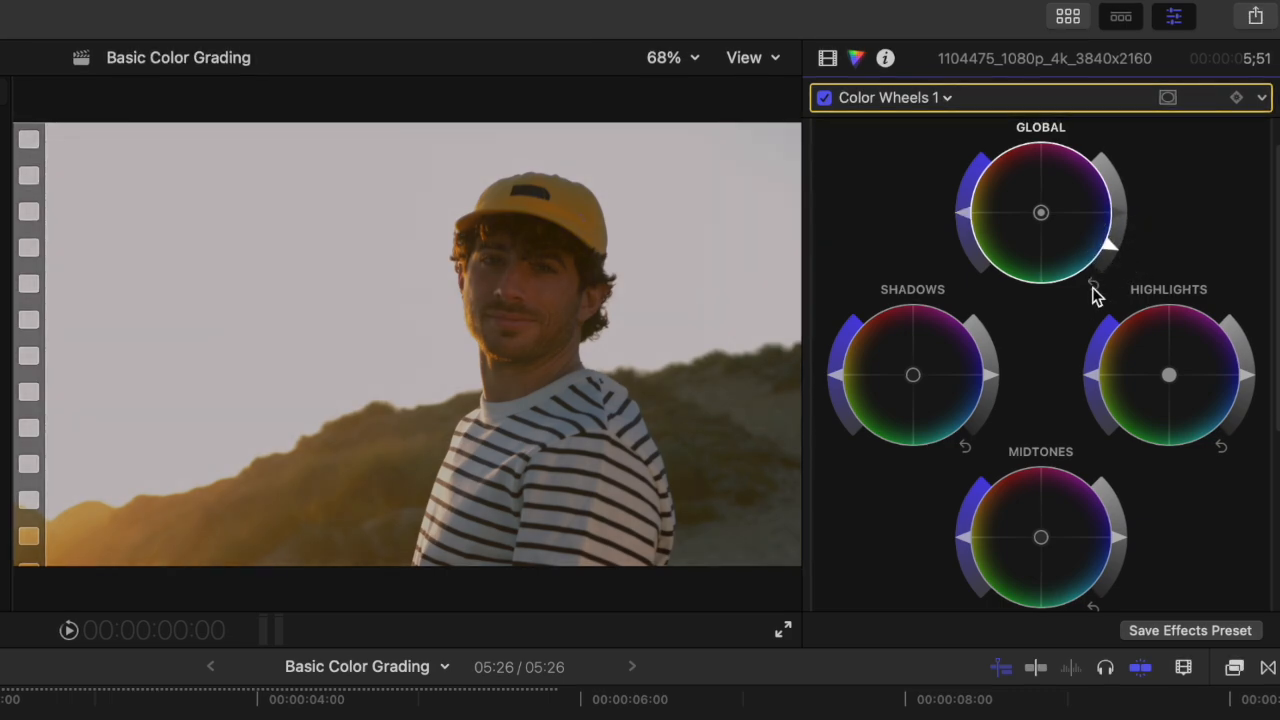
click(1092, 287)
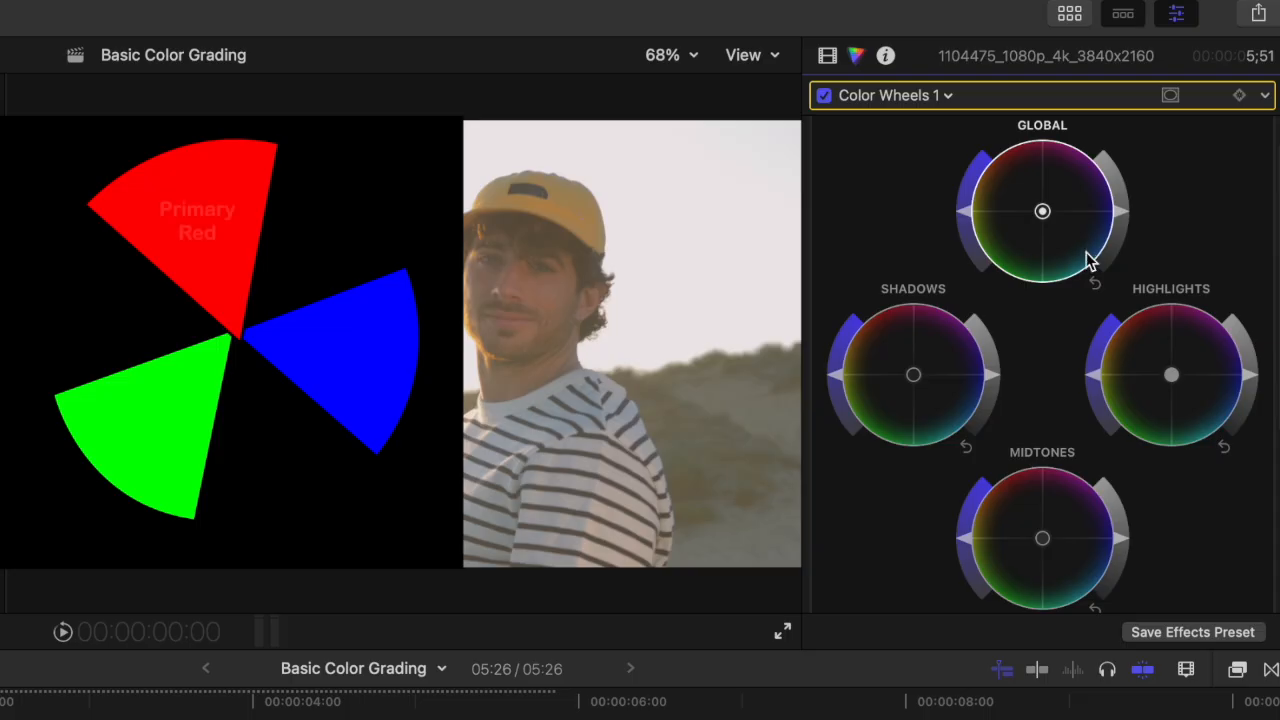
- Try tinting the image towards blue-cyan, yellow and magenta with the Global color wheel, and reset the wheel
drag(1055, 217, 1085, 240)
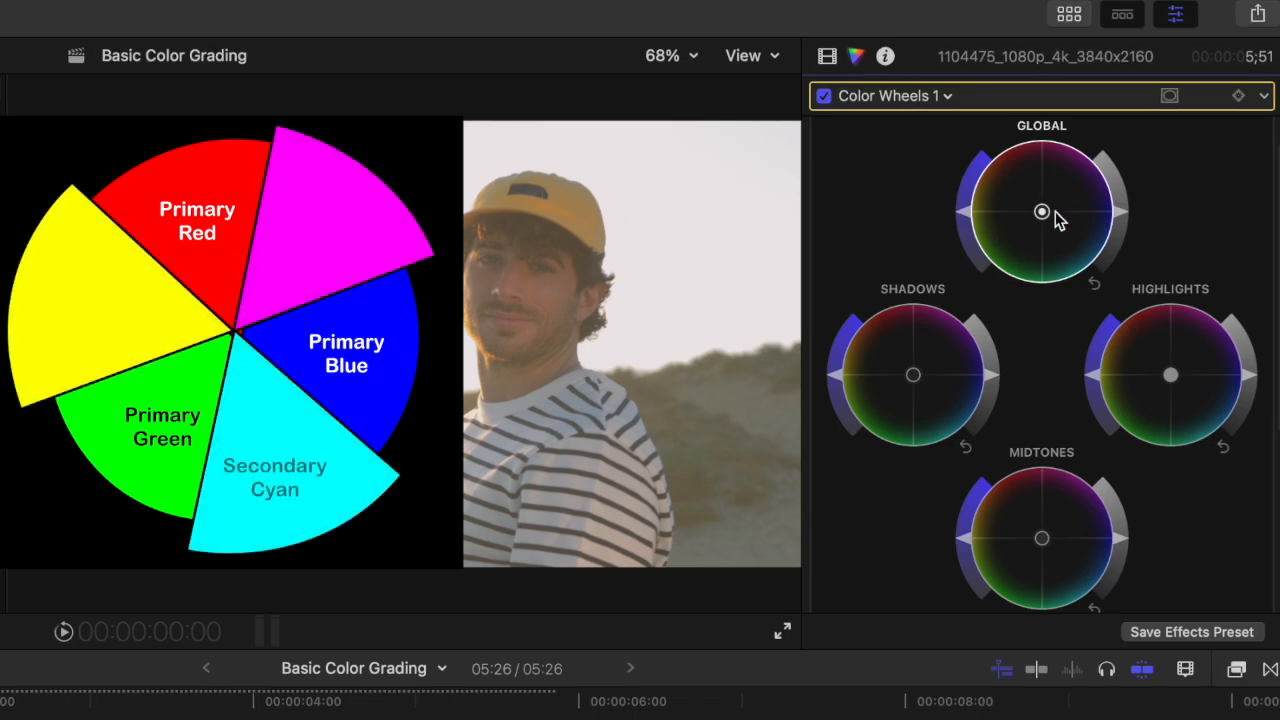
drag(1043, 220, 1072, 244)
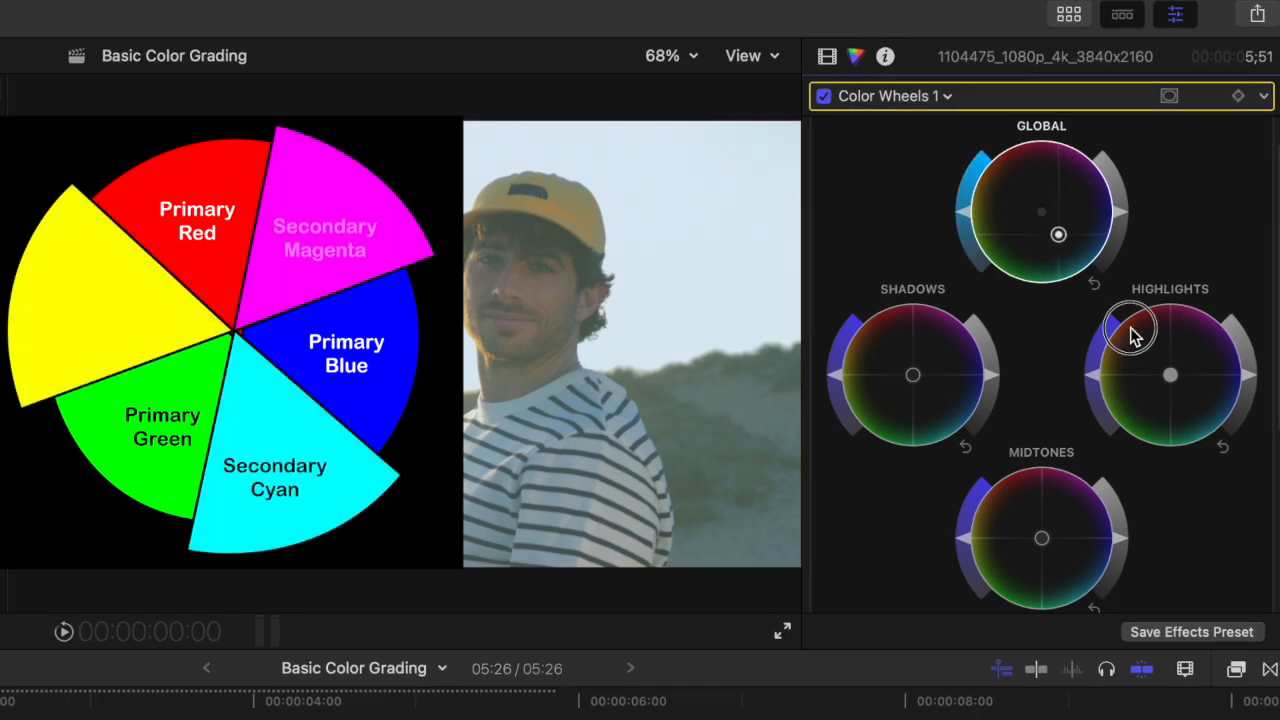
drag(1188, 350, 908, 209)
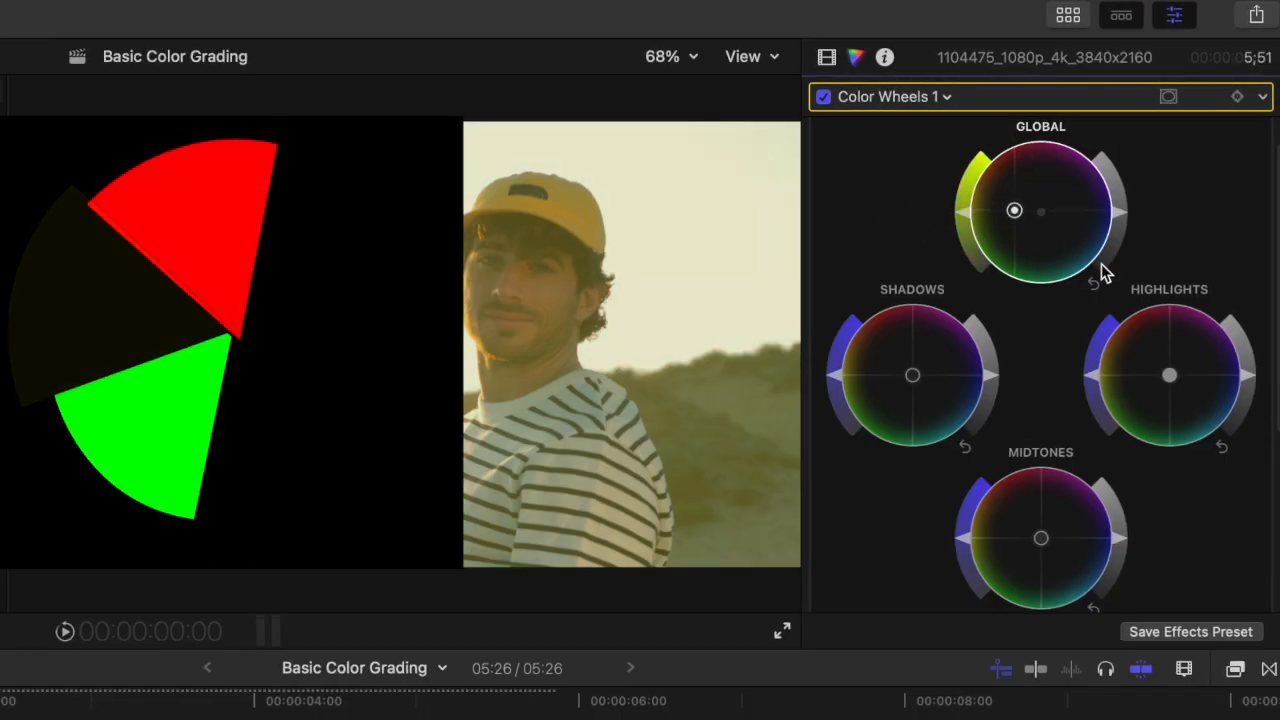
drag(1014, 211, 1262, 115)
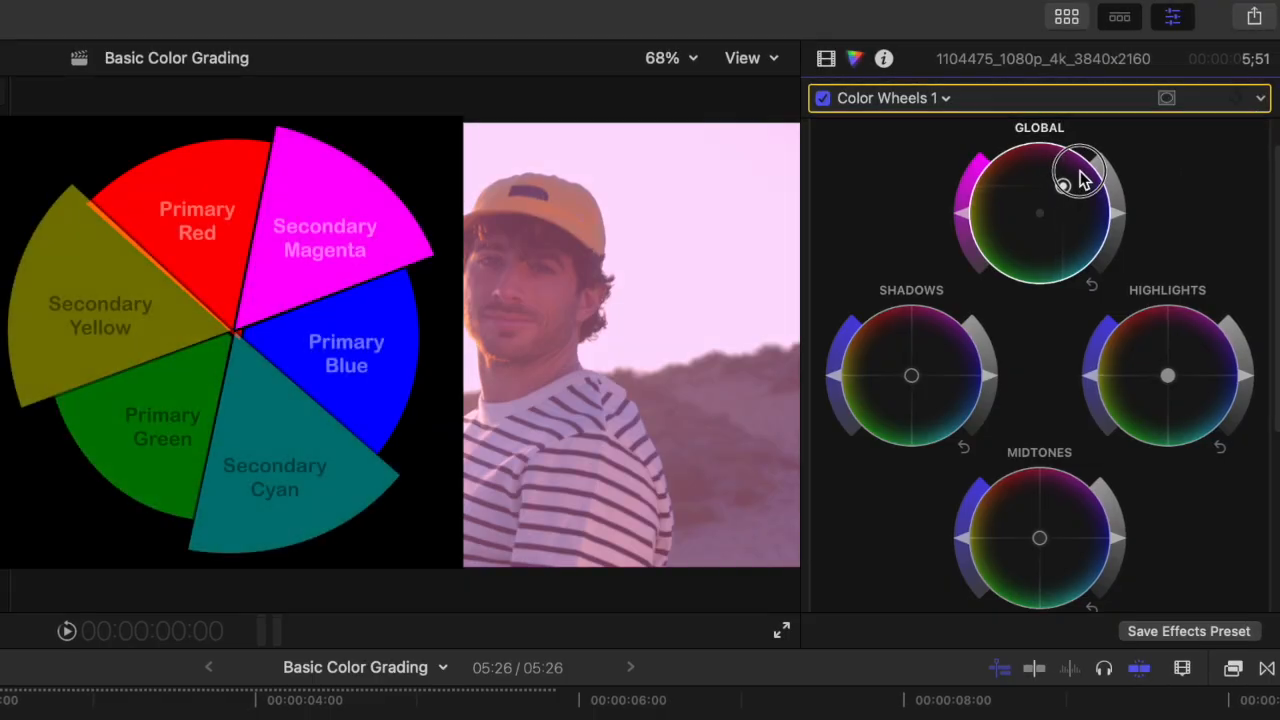
drag(1083, 178, 1053, 198)
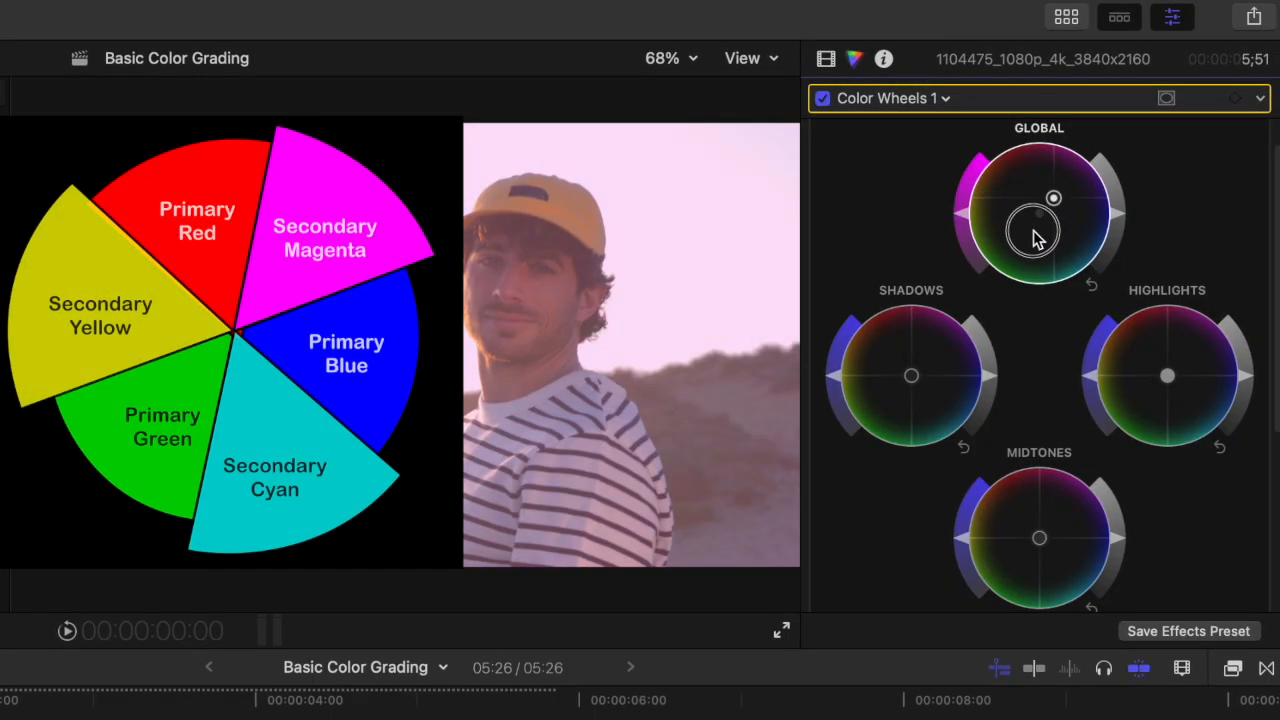
click(1094, 287)
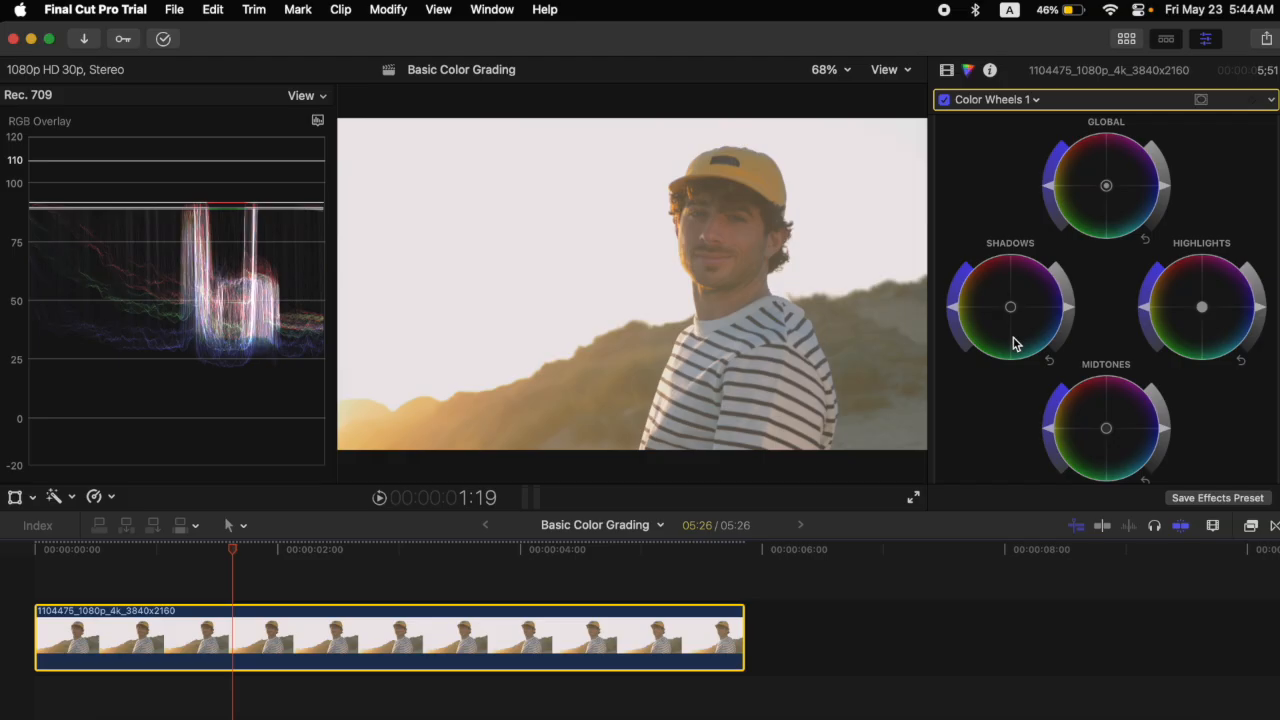
- Lower the Shadows brightness until the bottom of the waveform sits near the 0 line
click(1069, 314)
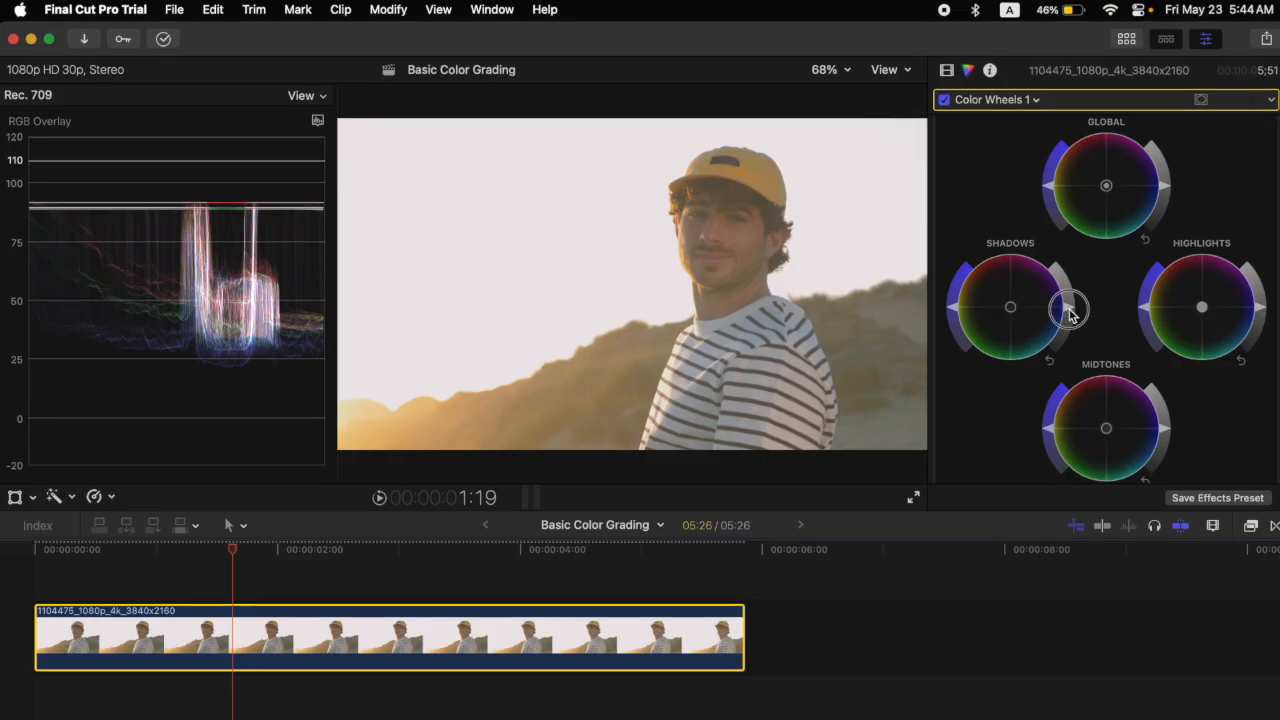
drag(1069, 314, 1055, 345)
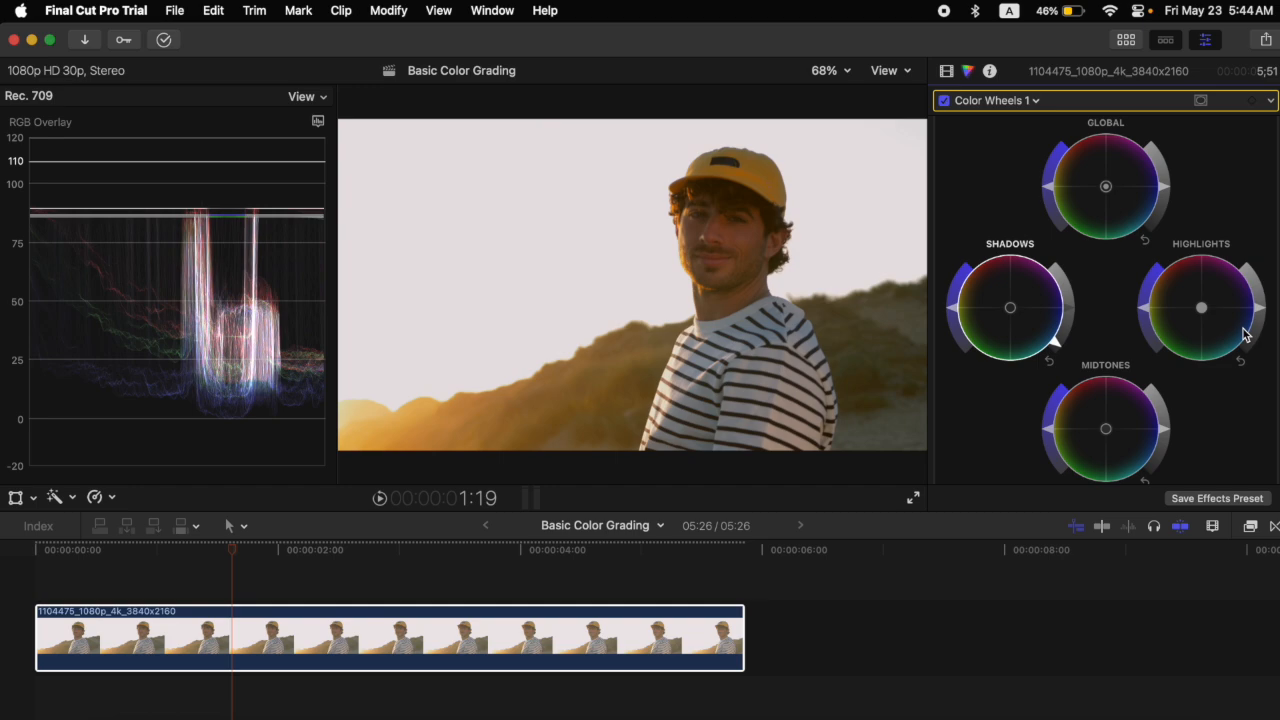
- Raise the Highlights brightness until the waveform peaks reach about 100, and lower the Midtones brightness slightly
drag(1259, 314, 1256, 300)
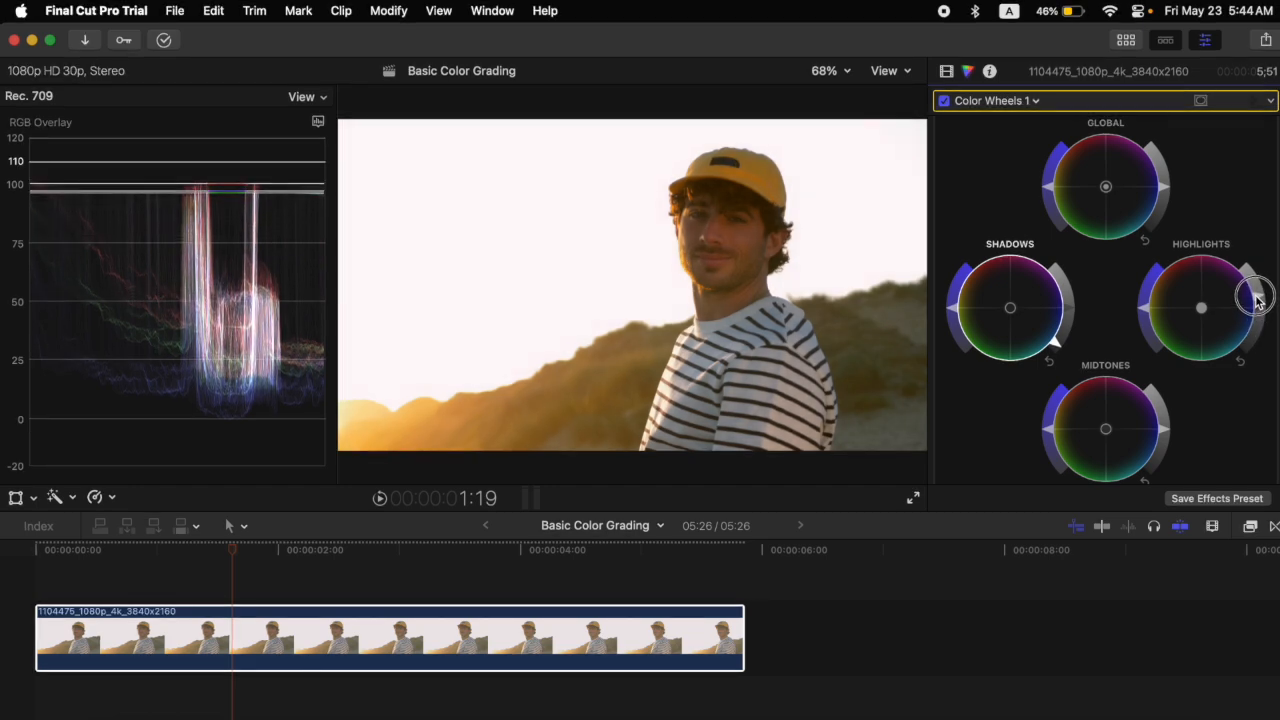
click(1257, 300)
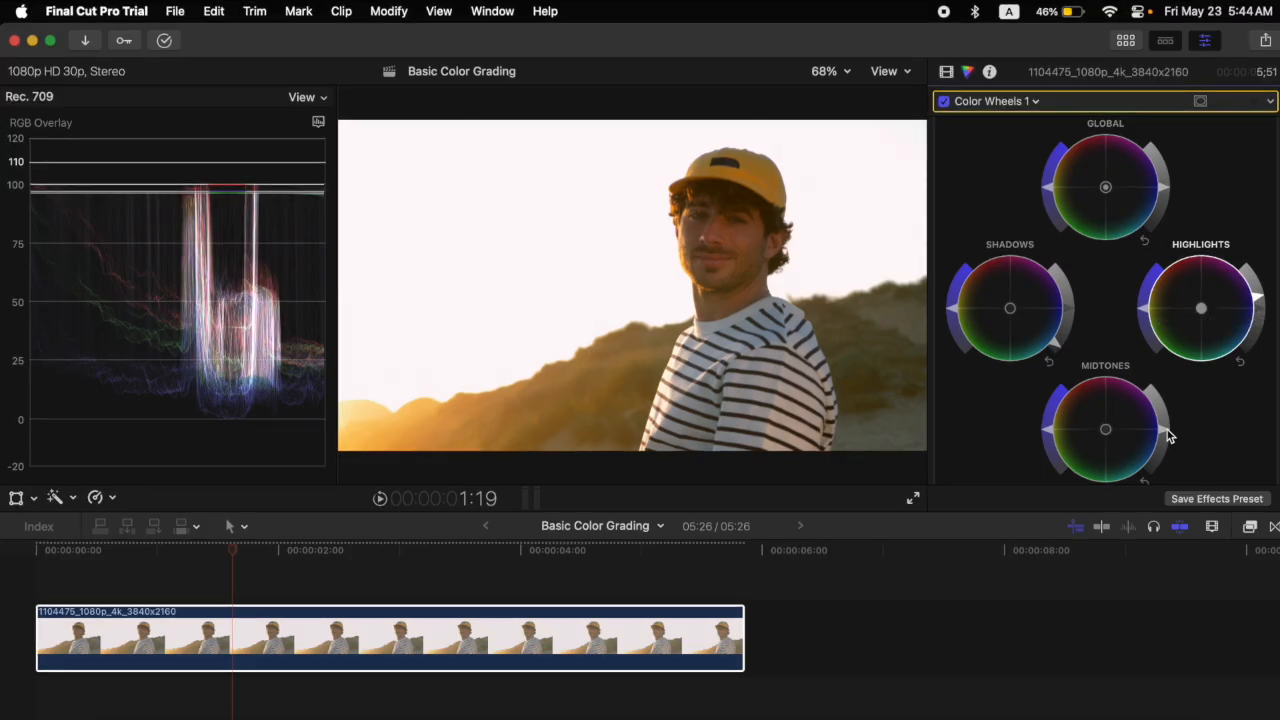
drag(1168, 436, 1163, 447)
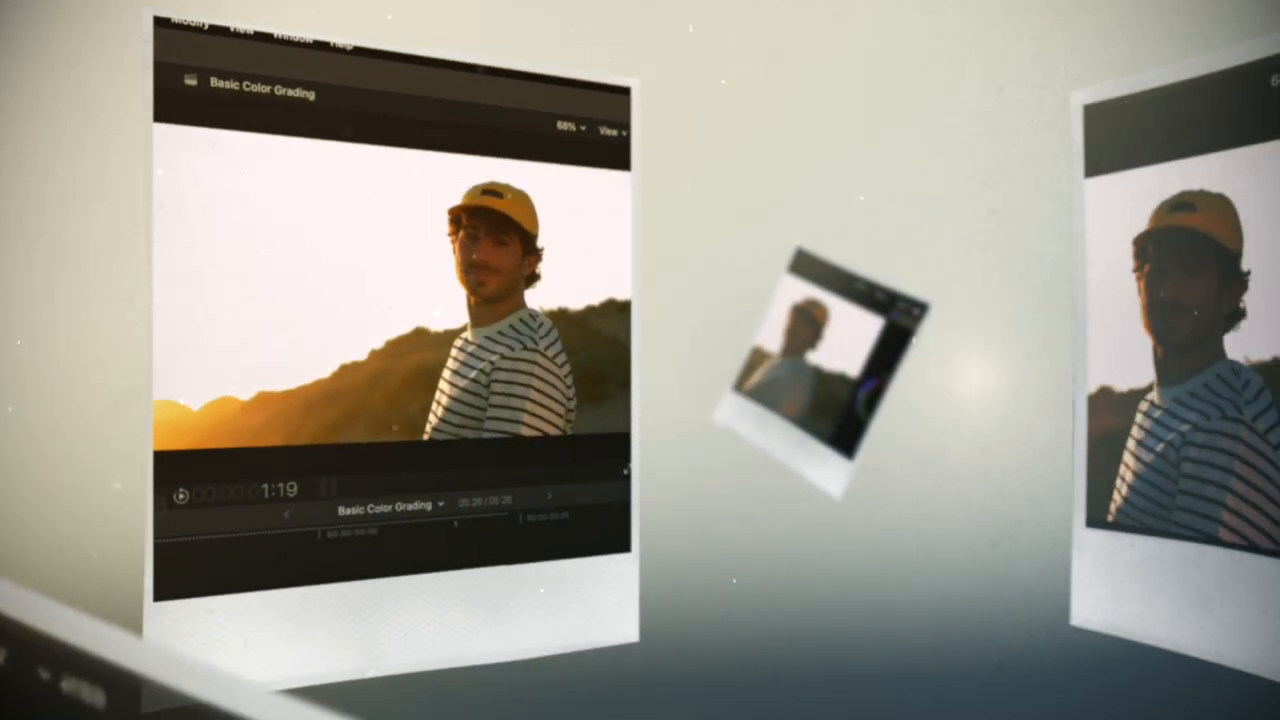
- Cool the clip by setting the color correction's Temperature to 4392
scroll(1104, 580, down, 8)
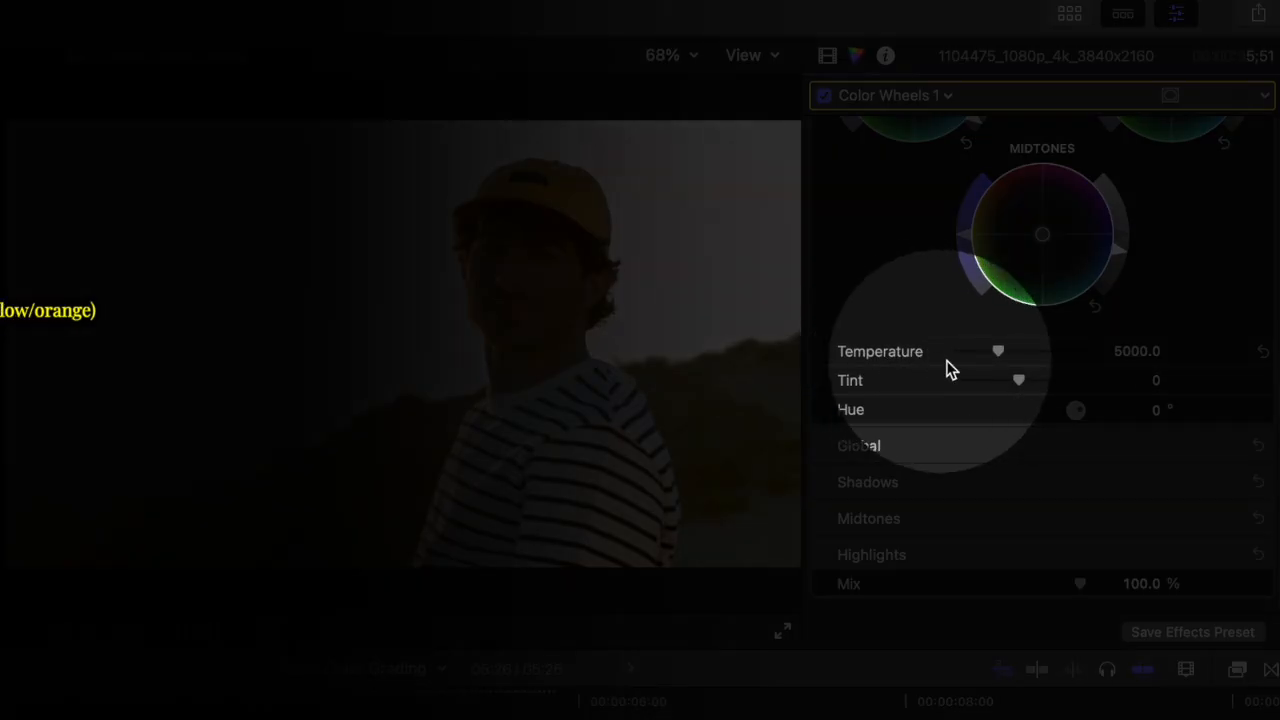
drag(1001, 356, 950, 362)
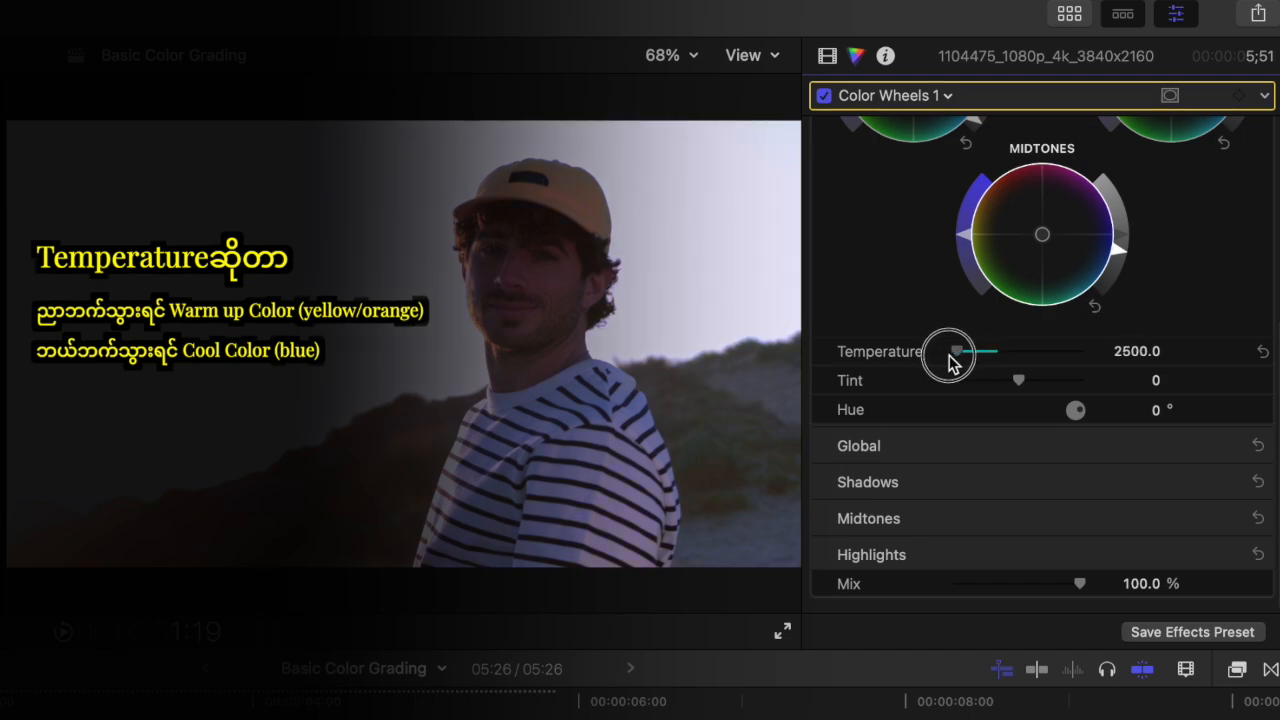
click(1261, 355)
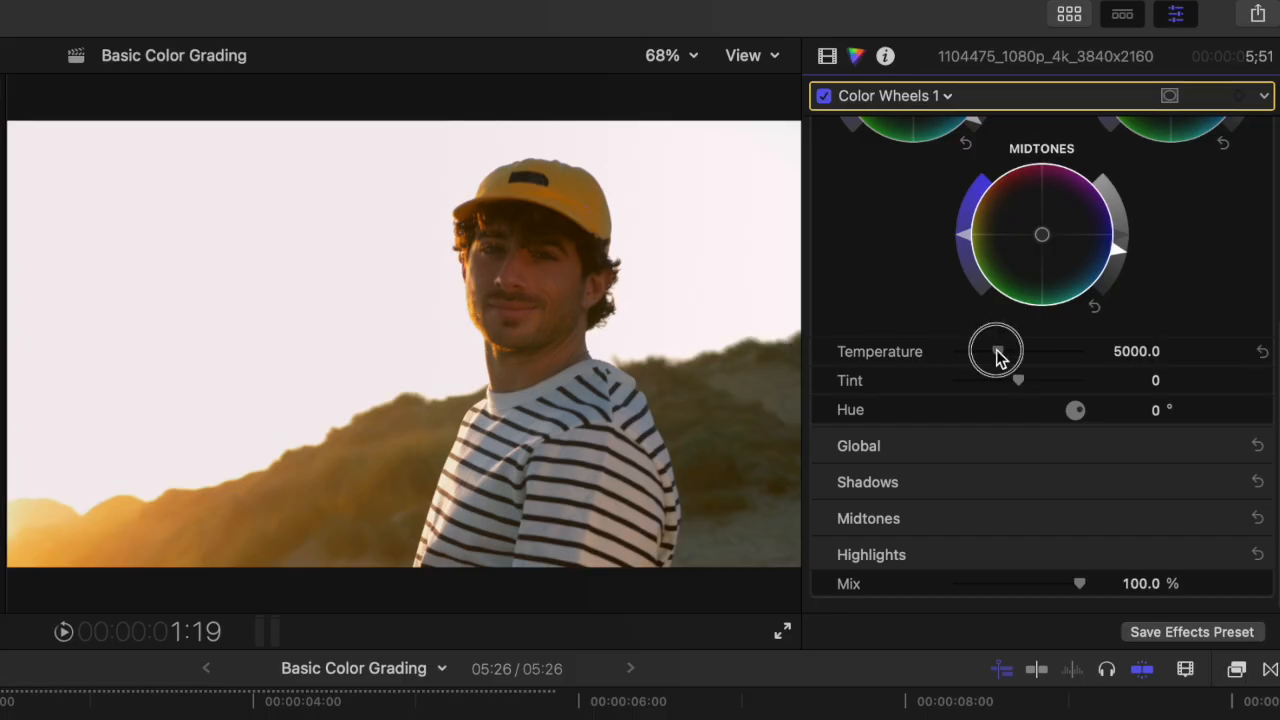
drag(997, 355, 984, 358)
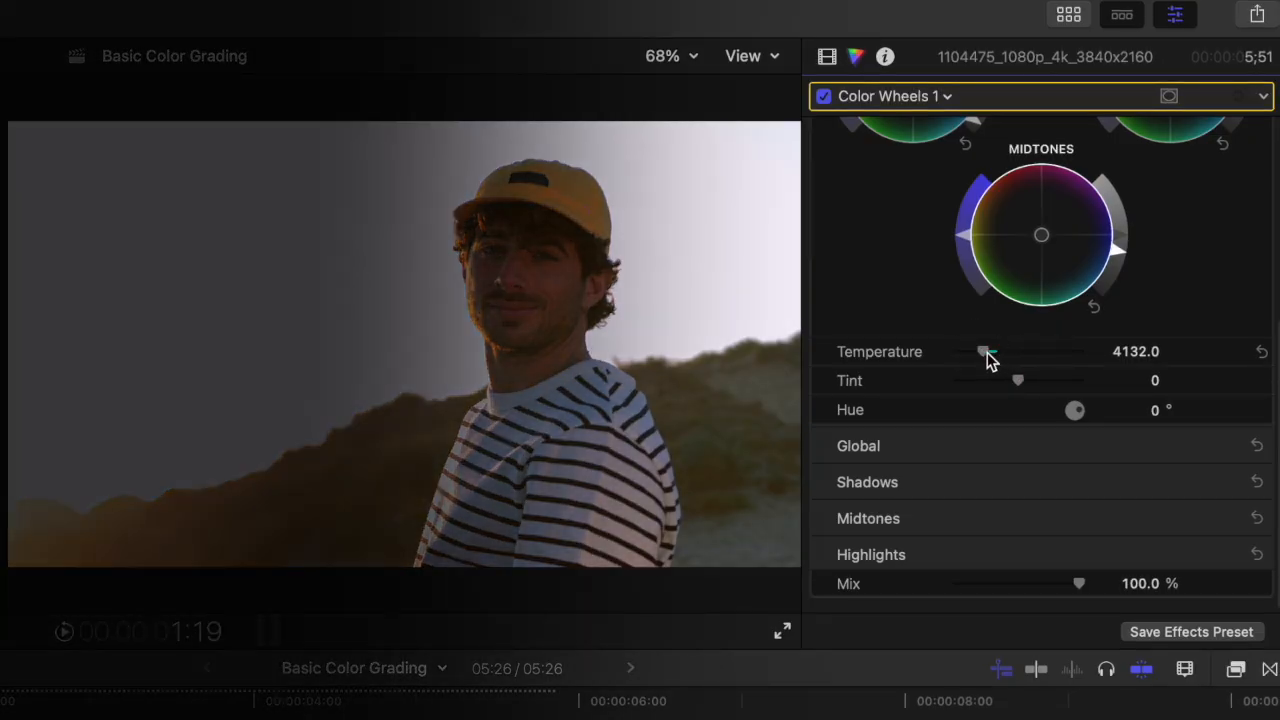
drag(990, 357, 993, 360)
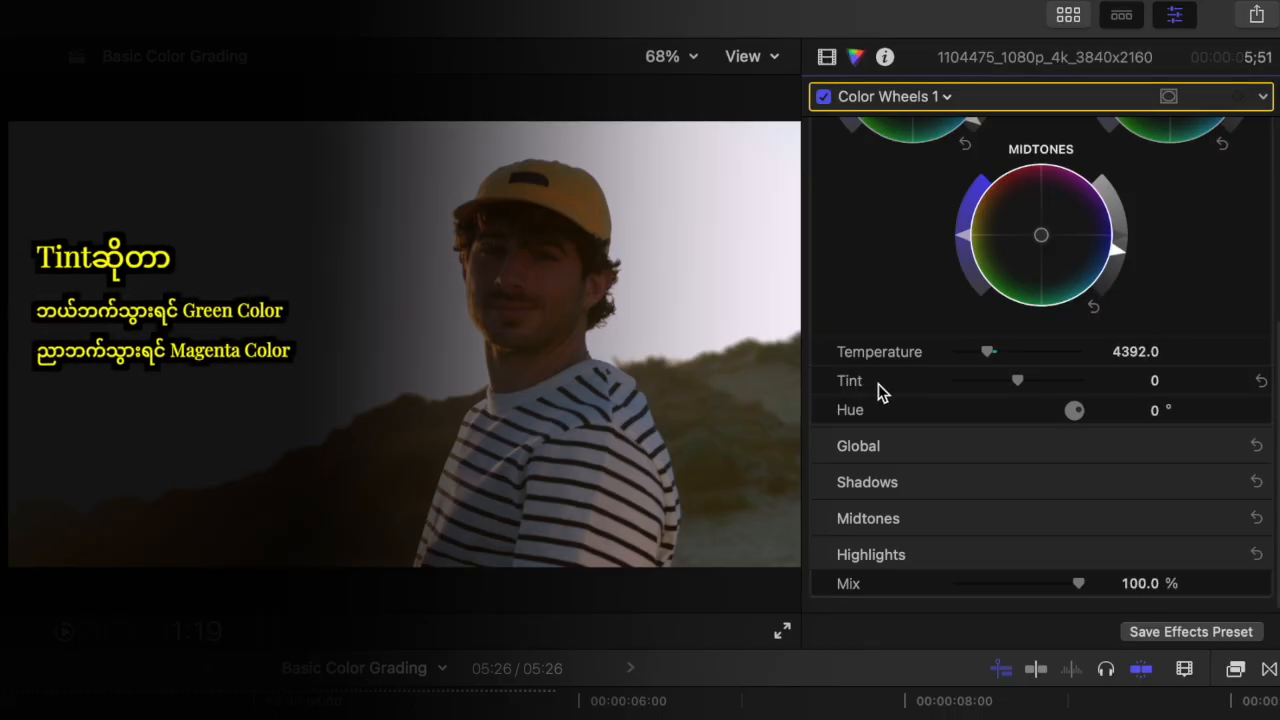
- Set the Tint to -14 to shift the image towards green, and pause the playback of the graded clip
mouse_move(1017, 382)
mouse_down()
mouse_move(955, 388)
mouse_move(1058, 392)
mouse_move(999, 395)
mouse_up()
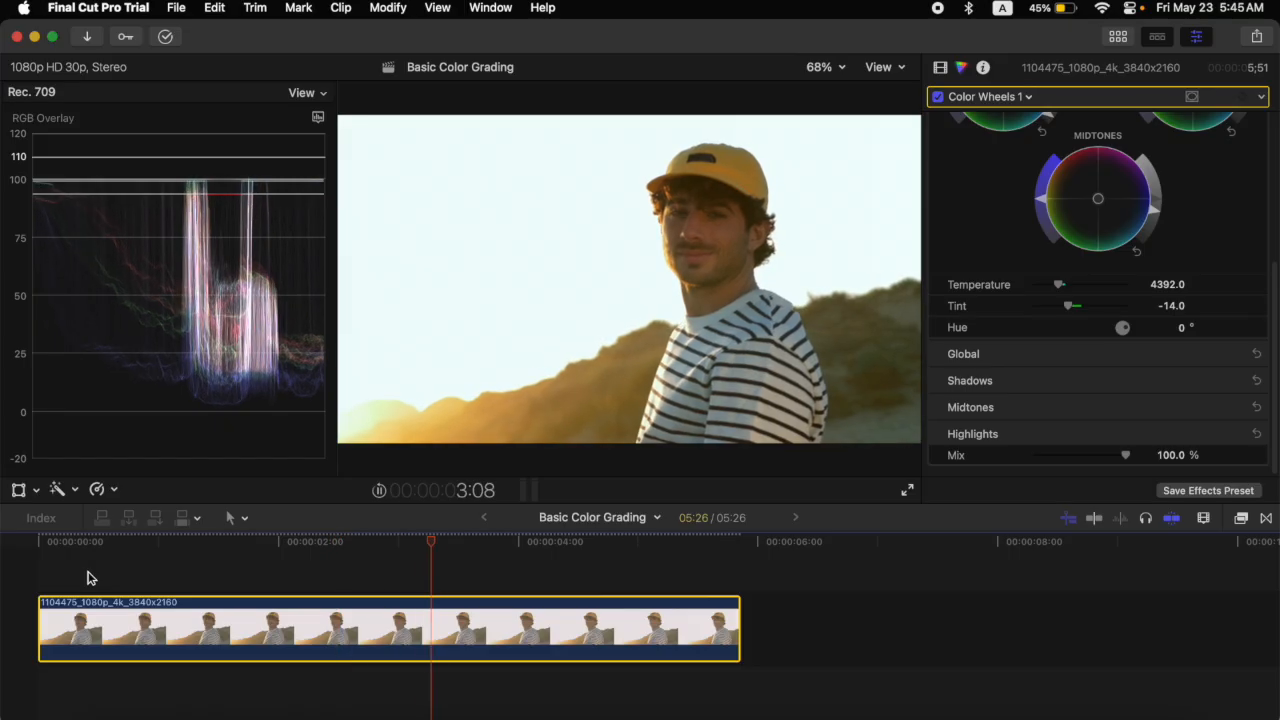
key(space)
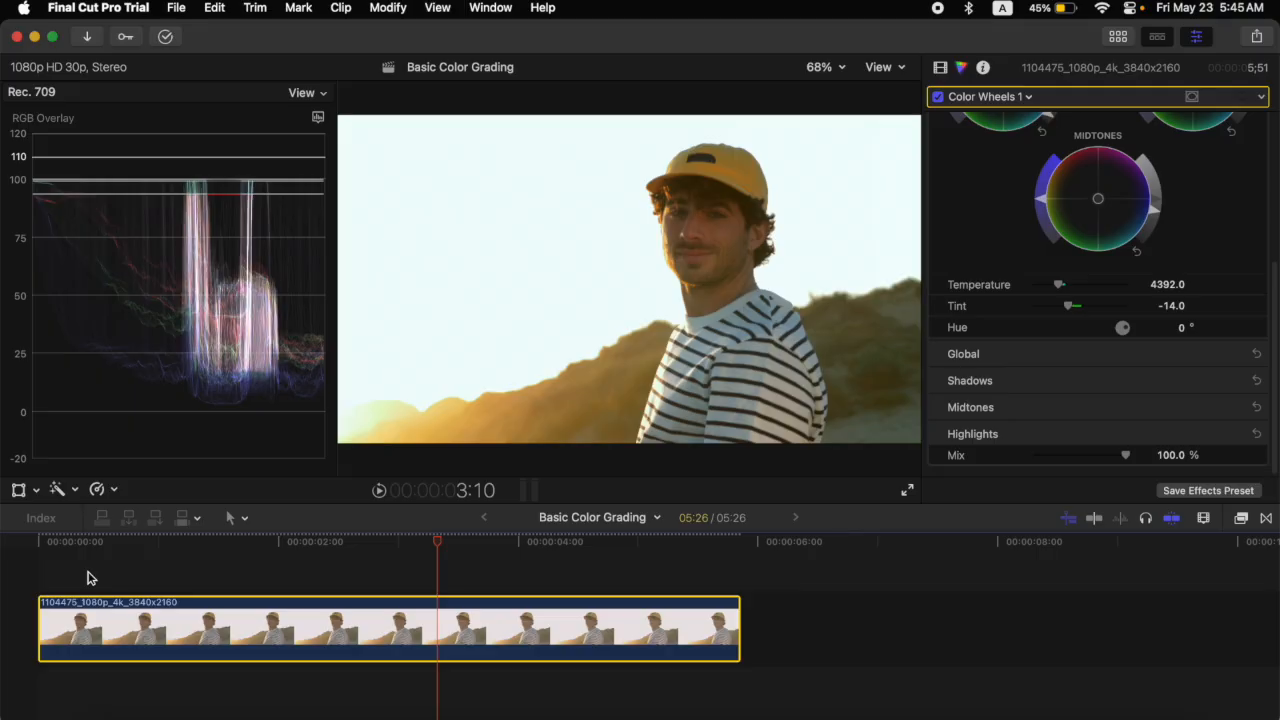